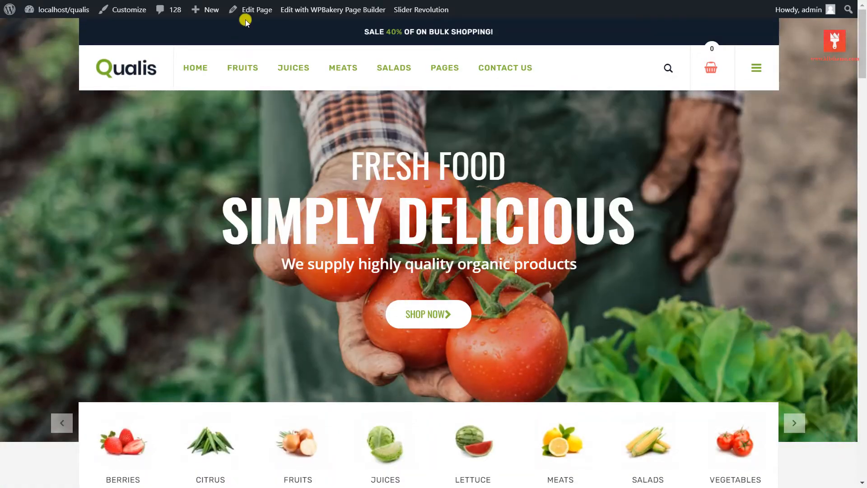
# Open the Home page for editing and load its Slider Revolution 6 element, qualisdemo1, in the slider editor.
pyautogui.click(247, 13)
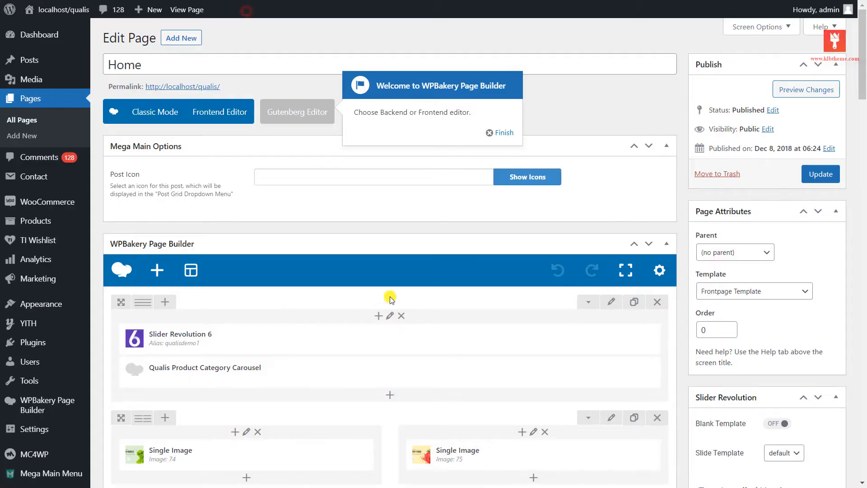
pyautogui.scroll(-2, 388, 294)
pyautogui.scroll(-1, 437, 246)
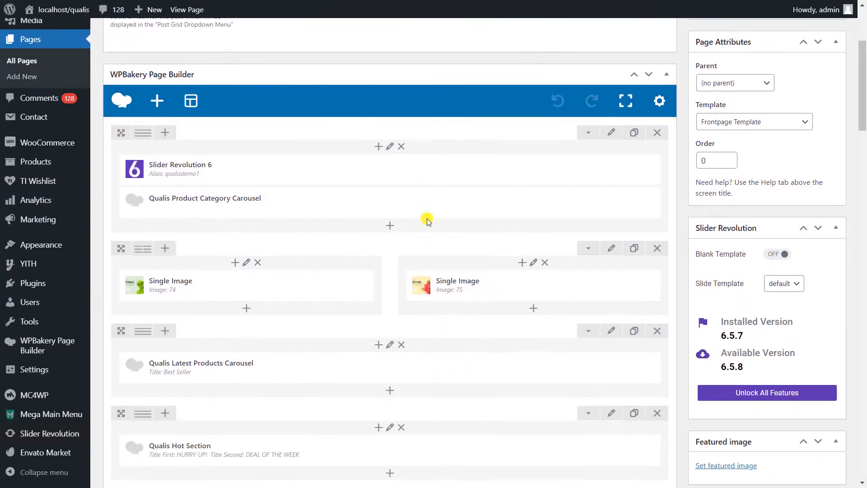
pyautogui.click(443, 170)
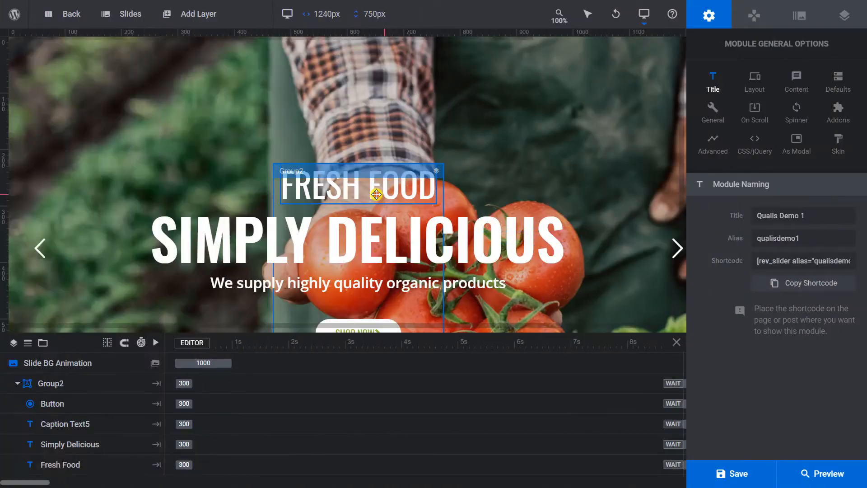
# Examine the content of the first slide's Fresh Food, Simply Delicious and caption text layers.
pyautogui.click(376, 194)
pyautogui.click(773, 250)
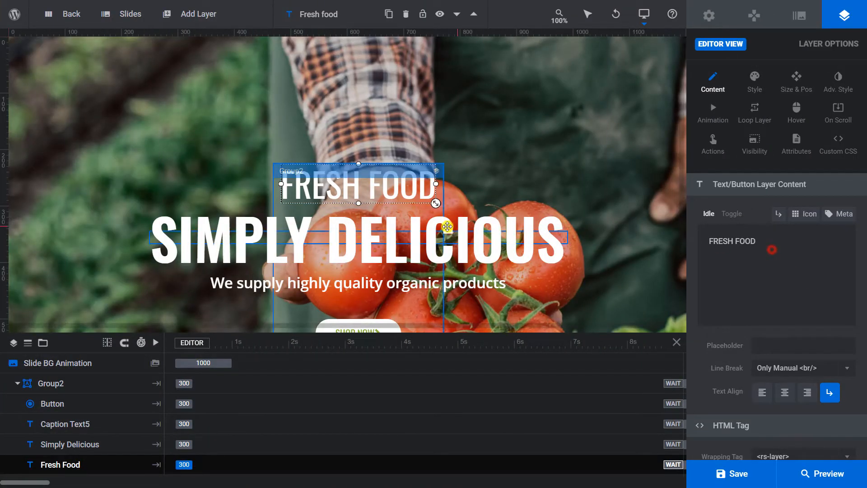
pyautogui.click(416, 251)
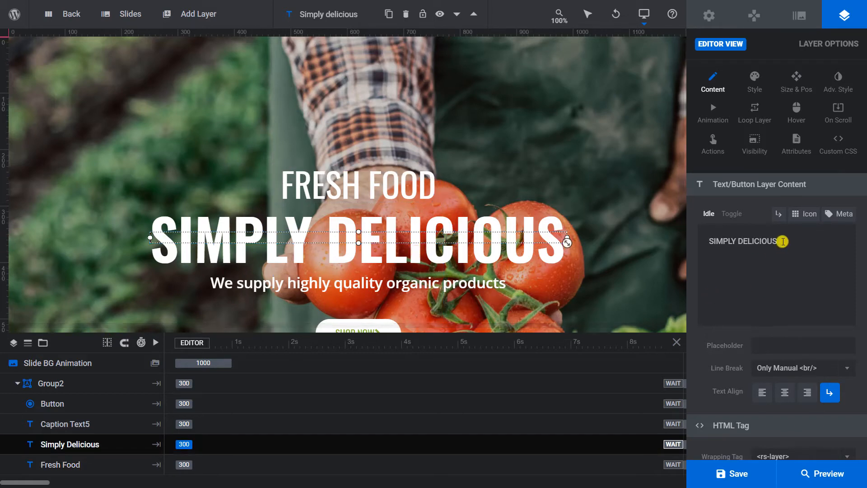
pyautogui.click(404, 285)
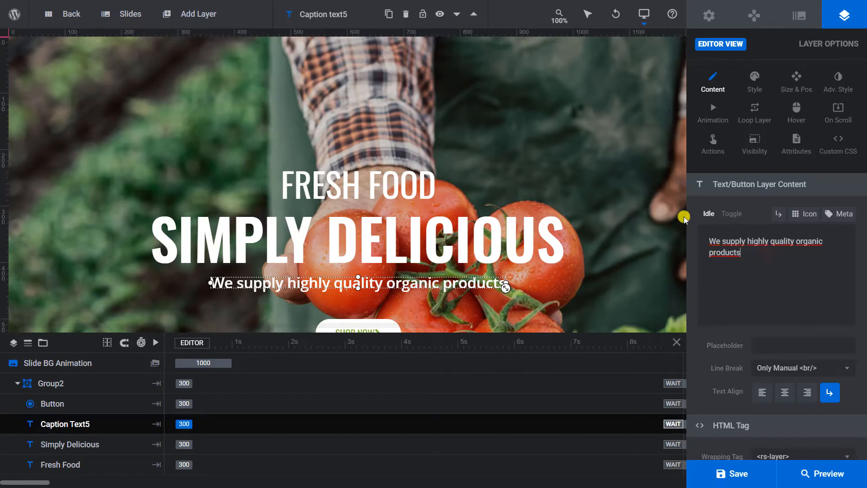
# Switch to slide #2 and examine the content of its heading, title, caption and button layers.
pyautogui.moveTo(130, 14)
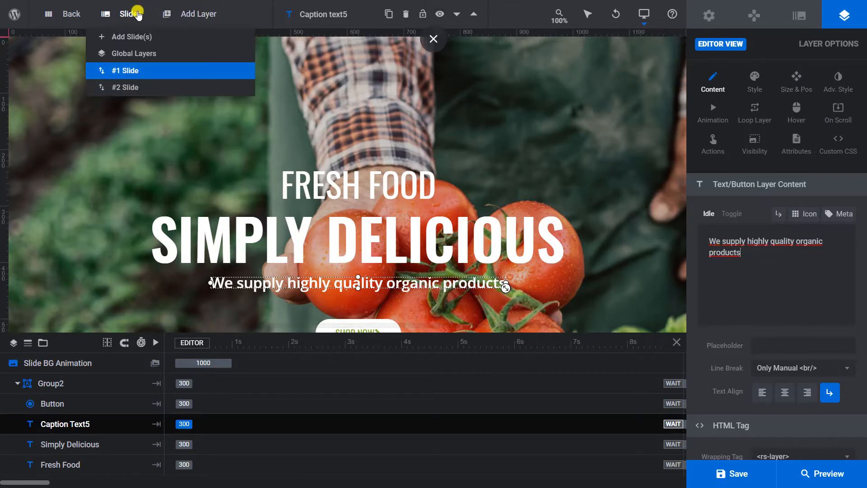
pyautogui.click(127, 88)
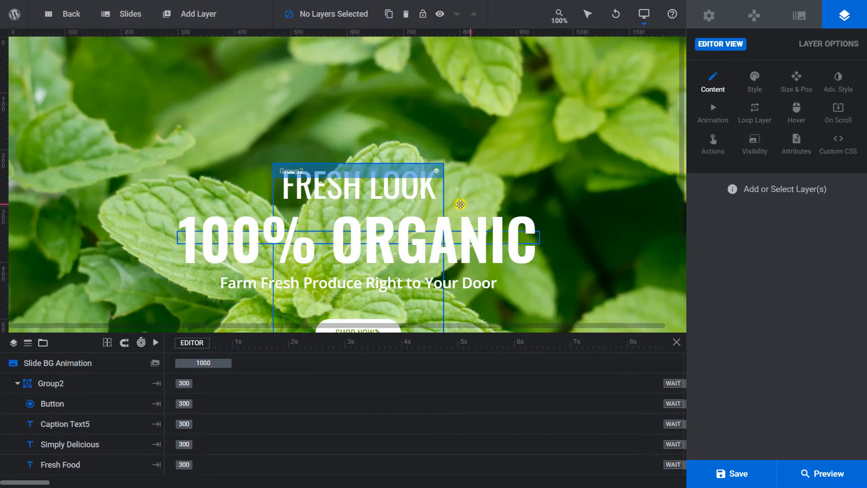
pyautogui.click(425, 196)
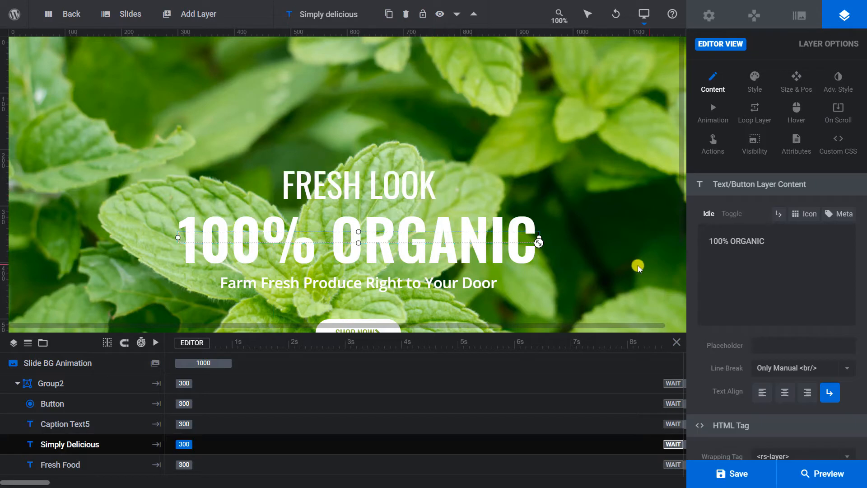
pyautogui.click(422, 186)
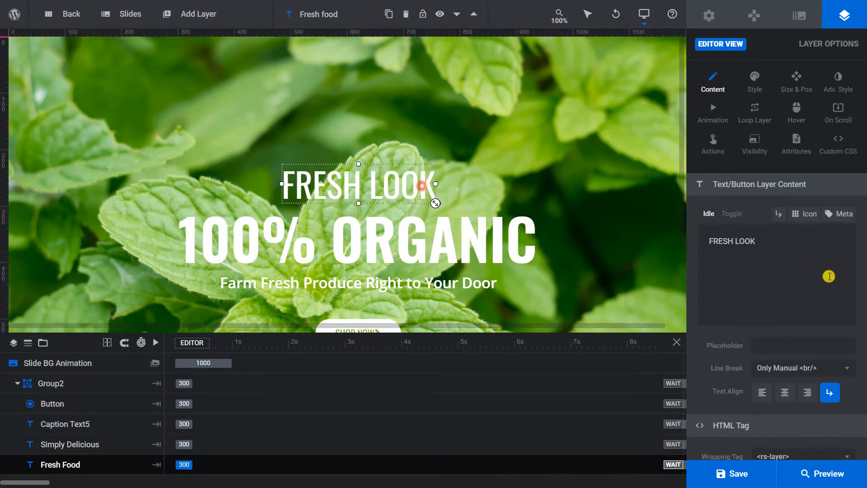
pyautogui.click(461, 234)
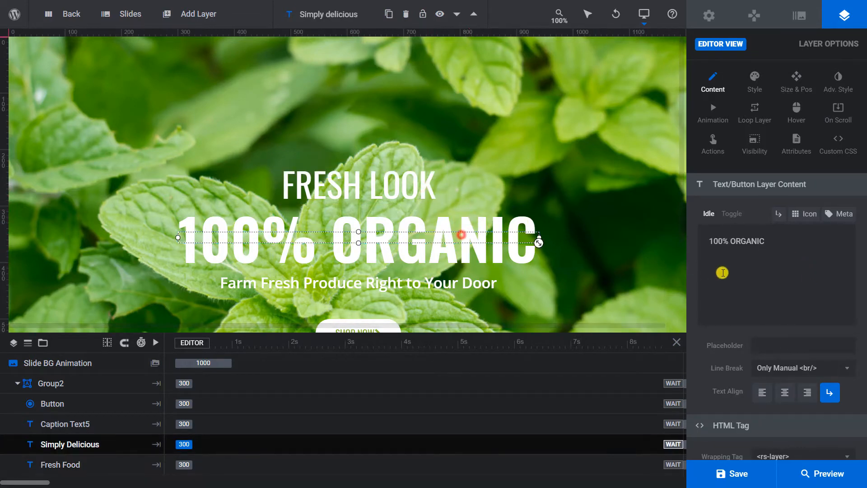
pyautogui.click(421, 284)
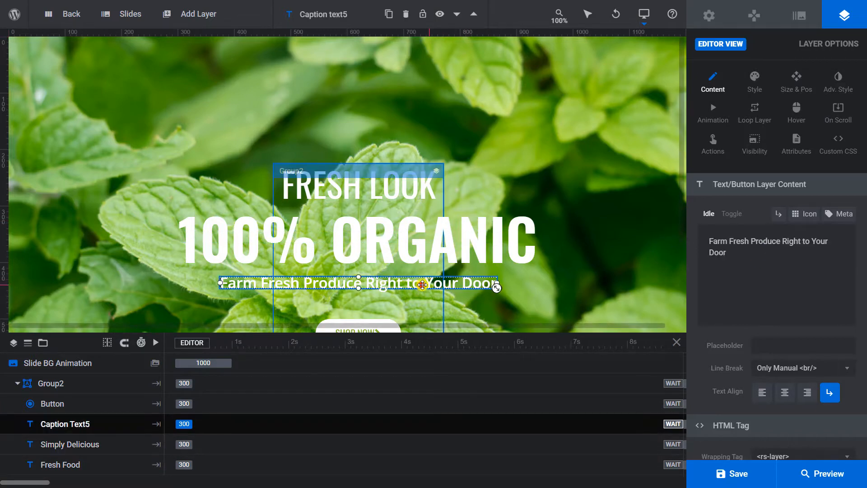
pyautogui.scroll(-2, 496, 213)
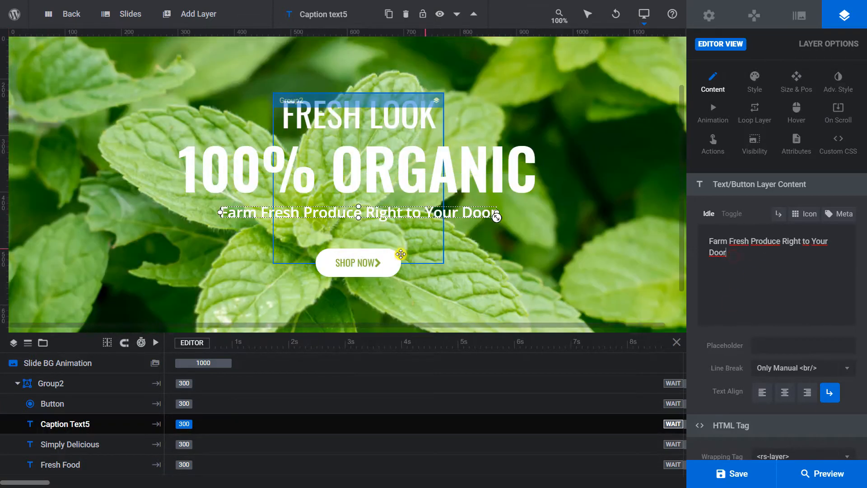
pyautogui.click(377, 274)
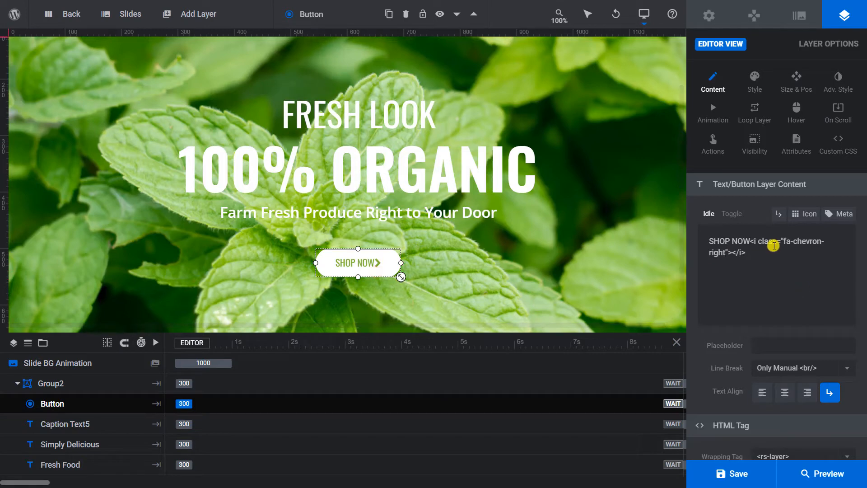
pyautogui.scroll(2, 593, 238)
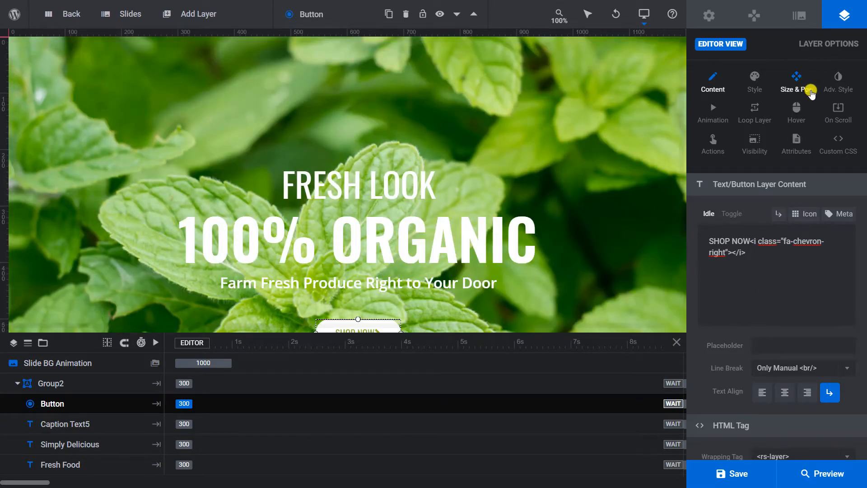
# View the available media library images for slide #2's background, leaving the choice dialog without inserting one.
pyautogui.click(799, 16)
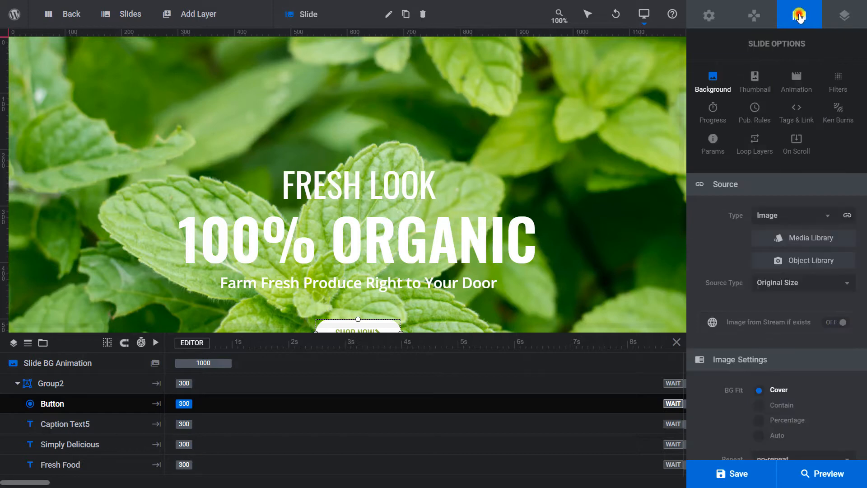
pyautogui.click(807, 239)
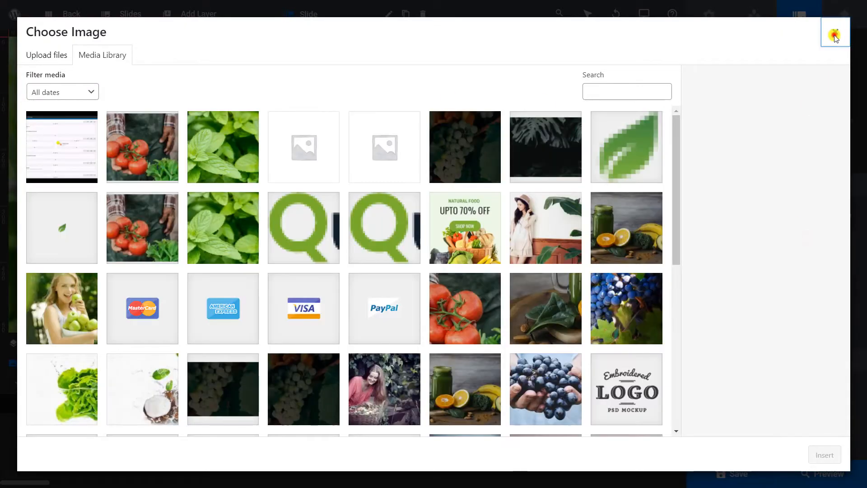
pyautogui.click(835, 35)
# Switch to slide #1, view the media library images for its background and close the chooser without inserting one.
pyautogui.moveTo(131, 15)
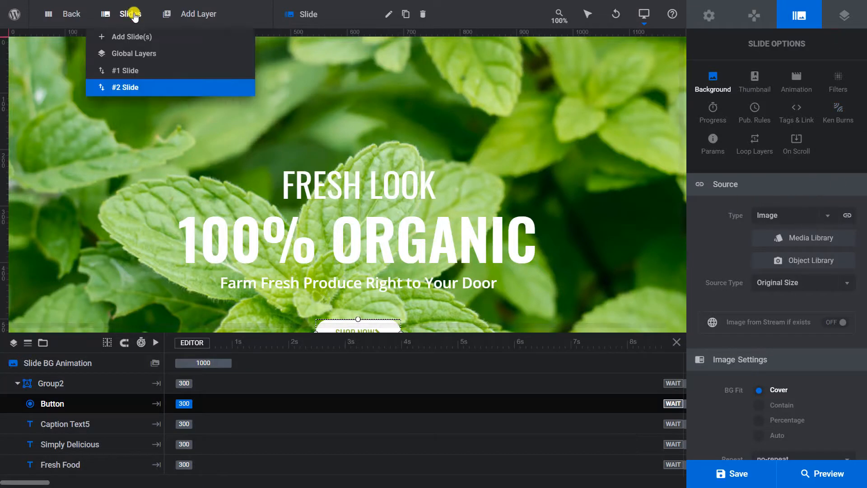
pyautogui.click(130, 71)
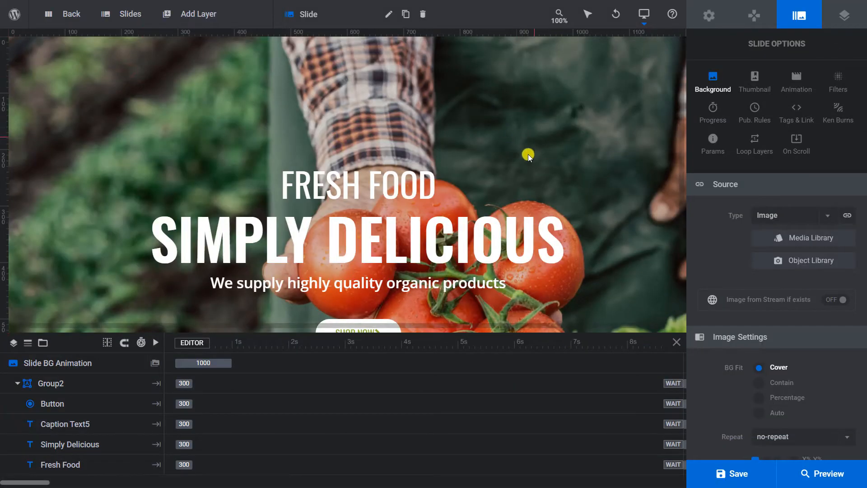
pyautogui.click(808, 238)
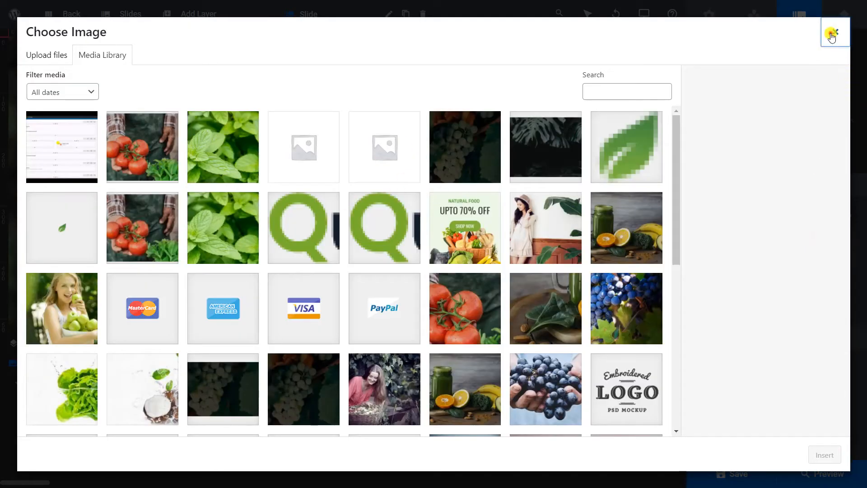
pyautogui.click(832, 37)
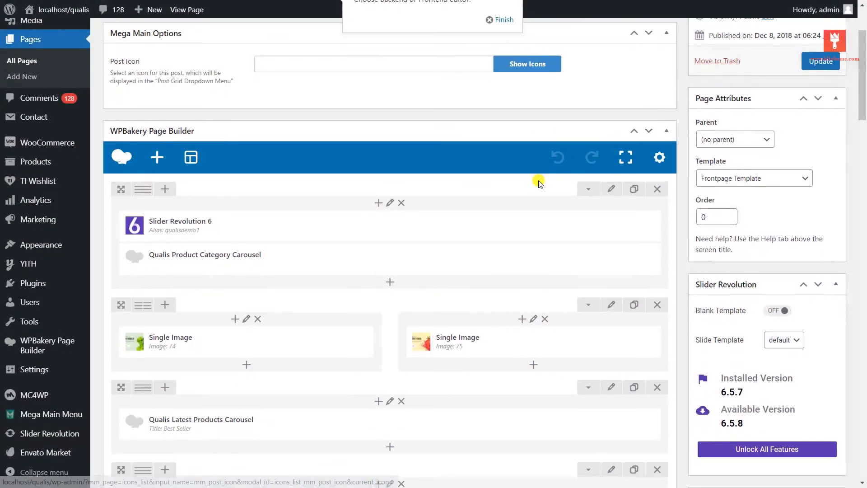
# Review the image, link and design options of the first Single Image element on the Home page and save its settings.
pyautogui.scroll(-2, 539, 183)
pyautogui.moveTo(277, 227)
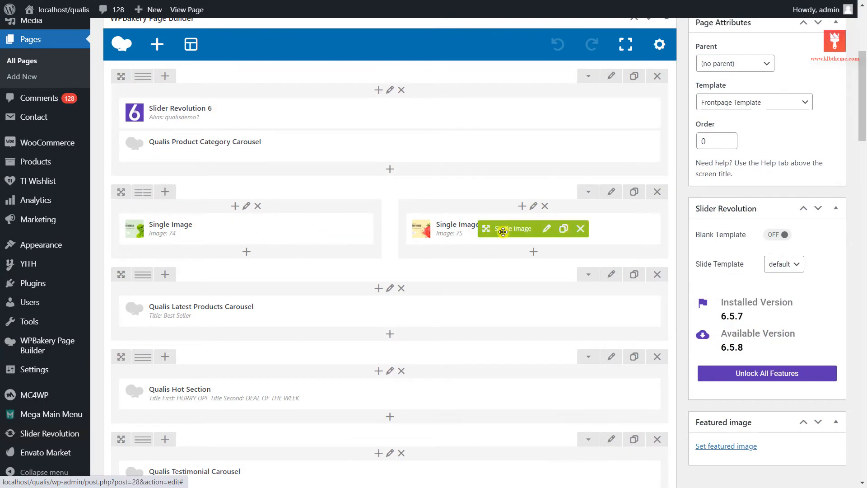
pyautogui.click(258, 229)
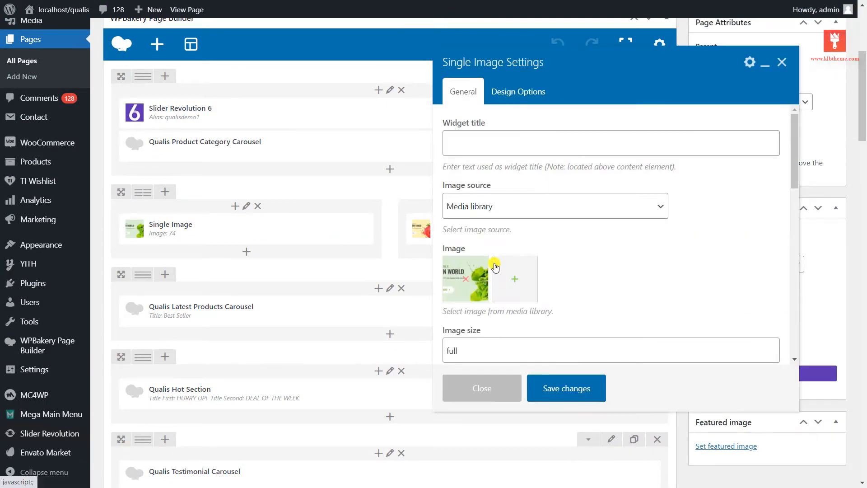
pyautogui.scroll(-1, 463, 225)
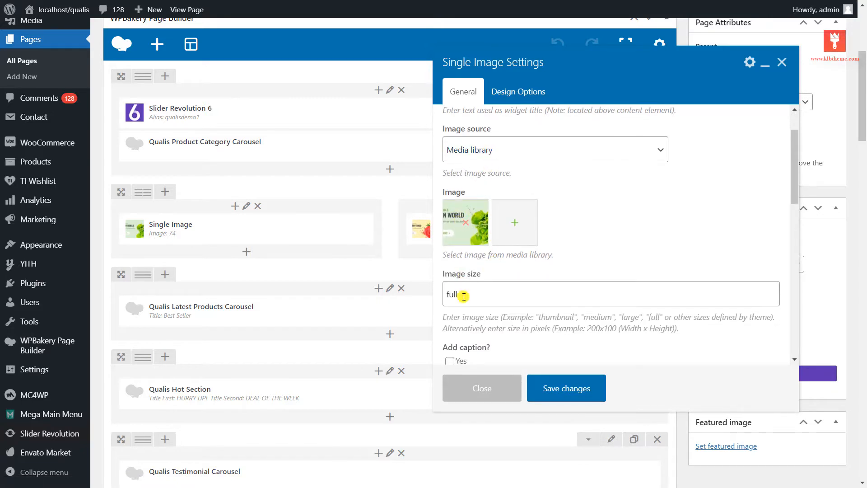
pyautogui.scroll(-6, 464, 296)
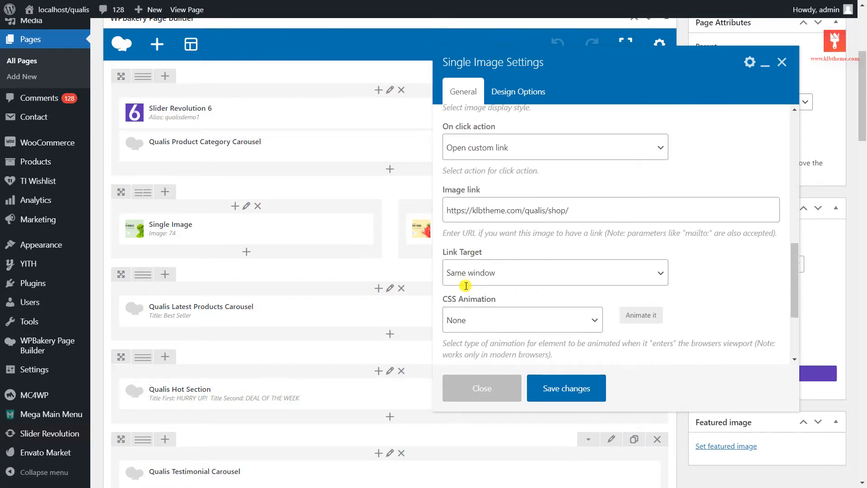
pyautogui.scroll(-1, 466, 286)
pyautogui.click(497, 215)
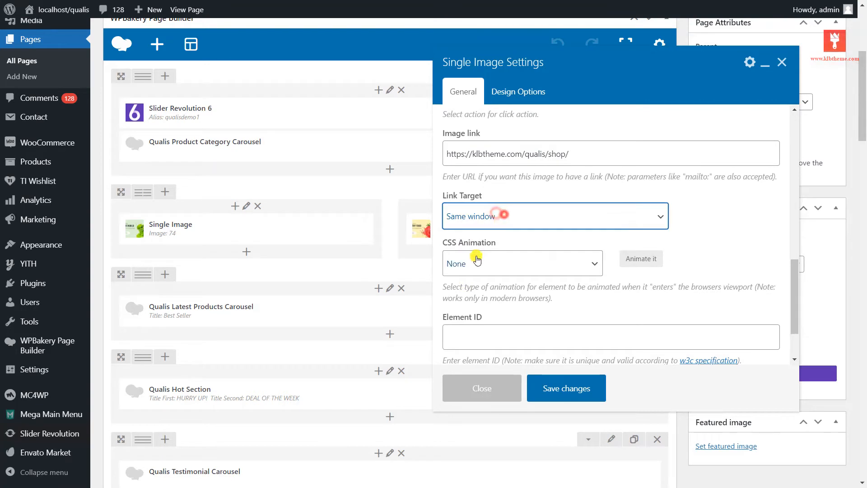
pyautogui.scroll(-1, 477, 259)
pyautogui.click(511, 97)
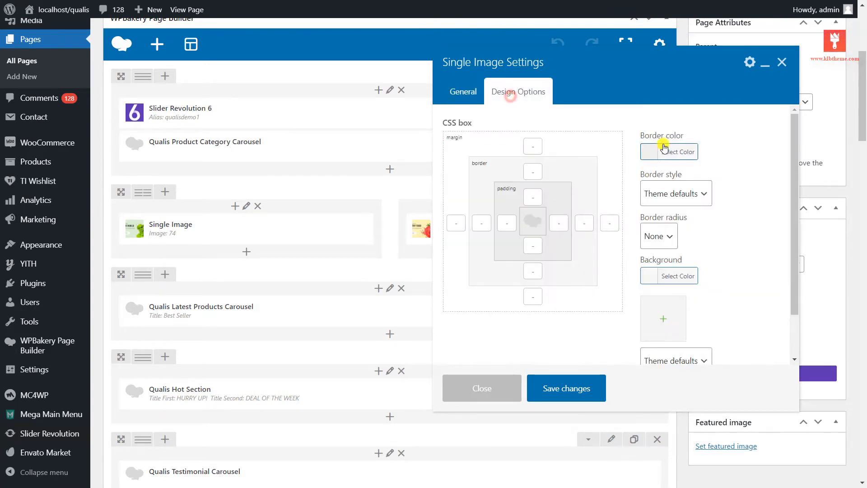
pyautogui.click(562, 388)
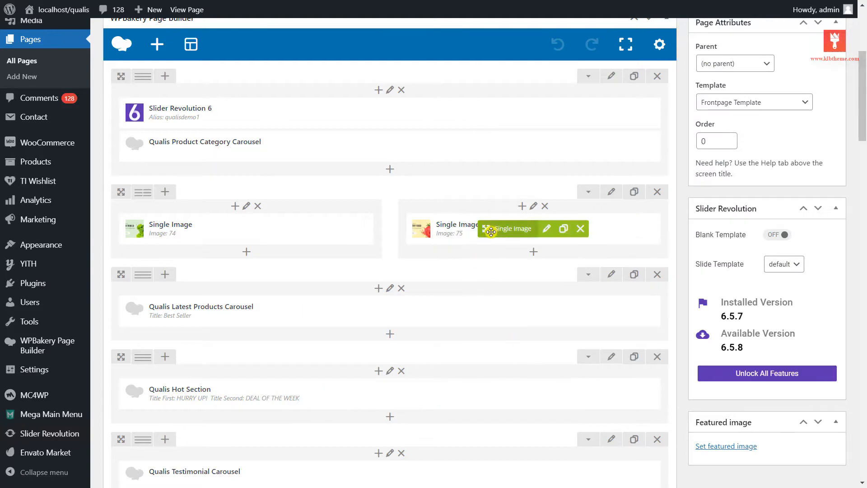
# Look over the banners and the sections below them on the live home page.
pyautogui.scroll(-1, 450, 267)
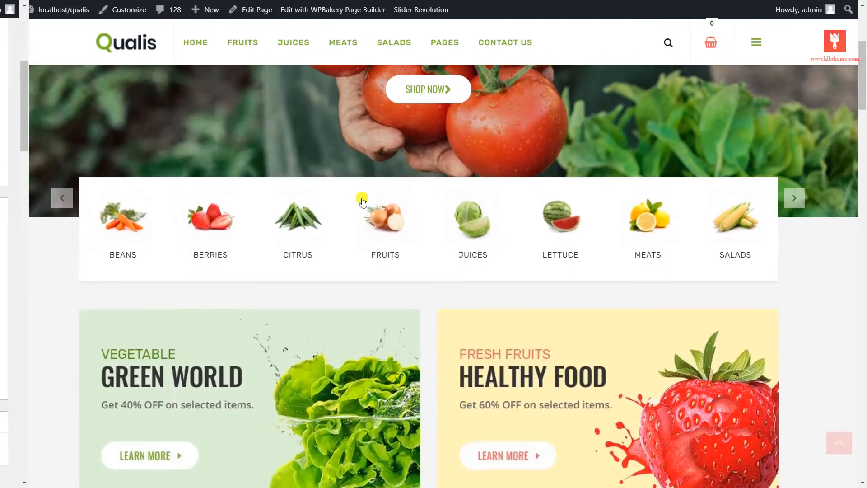
pyautogui.scroll(-3, 234, 259)
pyautogui.scroll(-6, 542, 250)
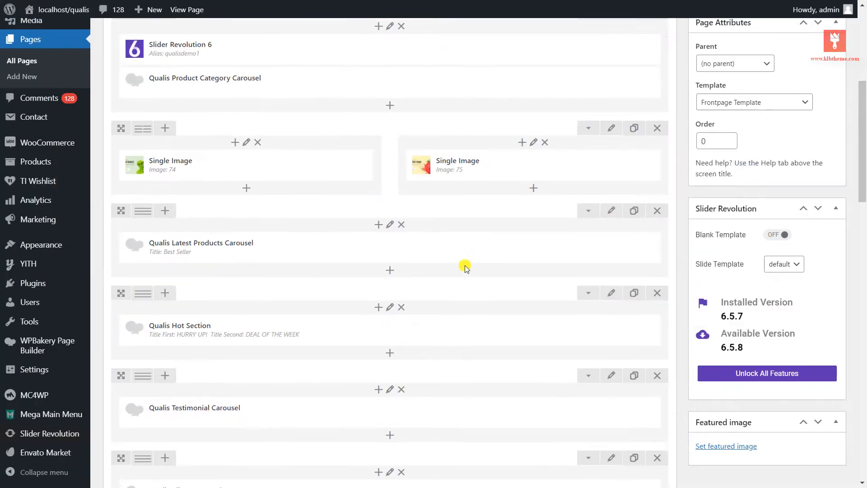
# Open the Qualis Latest Products Carousel settings and review its product query, wishlist, display items and mobile items options.
pyautogui.scroll(-1, 466, 268)
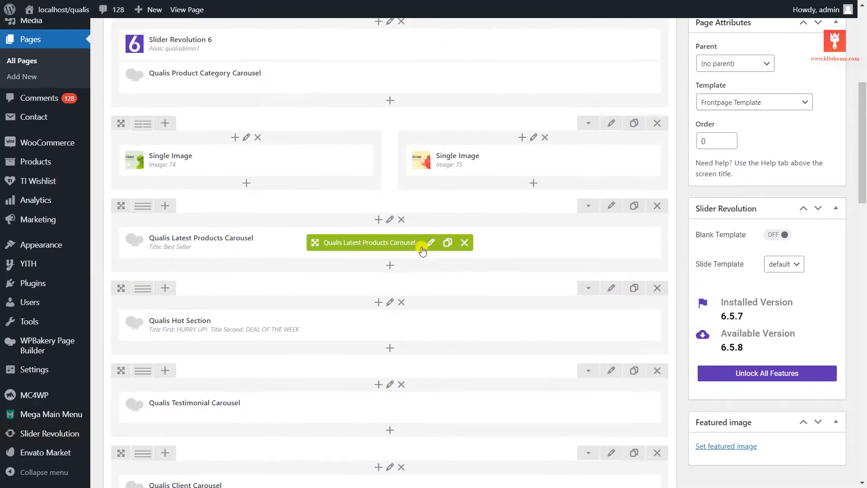
pyautogui.click(429, 242)
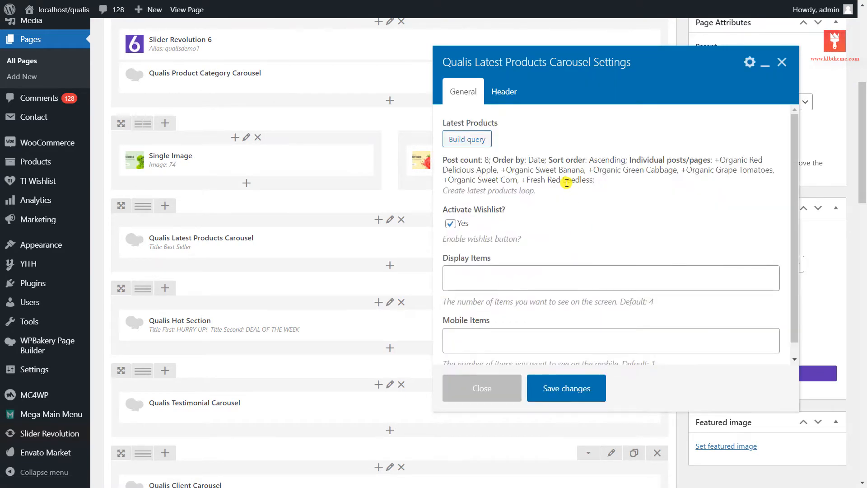
pyautogui.scroll(-1, 565, 189)
pyautogui.click(477, 125)
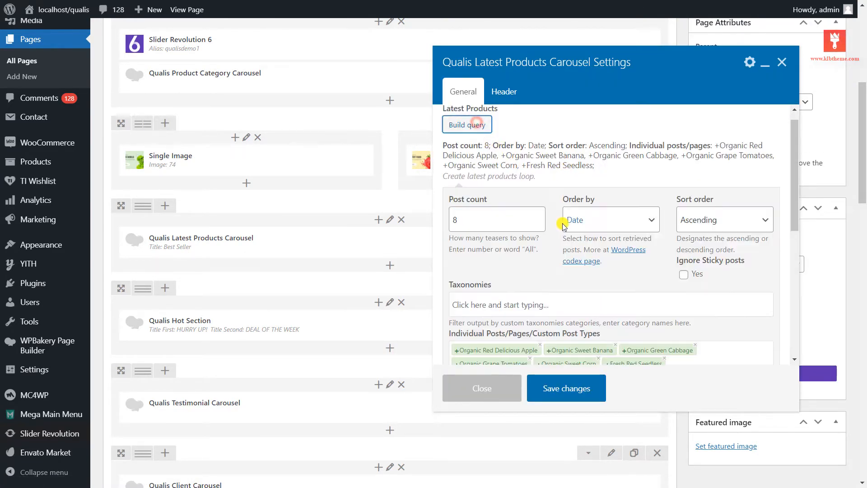
pyautogui.scroll(-3, 542, 228)
pyautogui.click(481, 168)
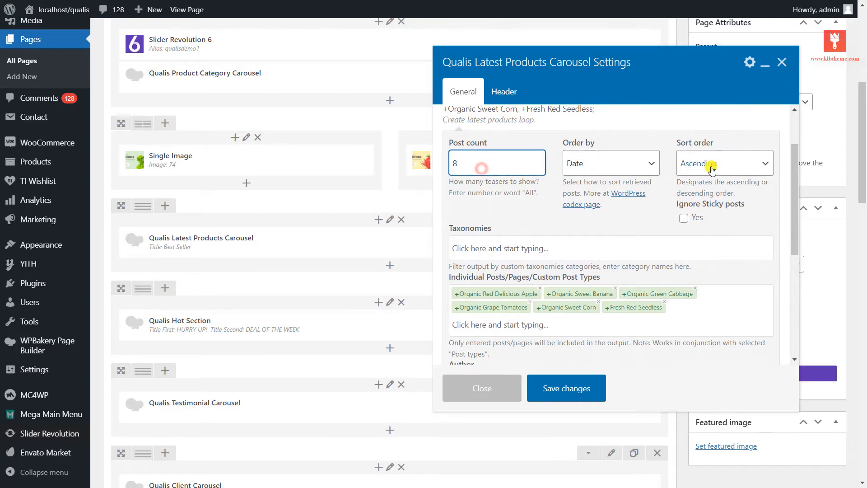
pyautogui.scroll(-3, 611, 268)
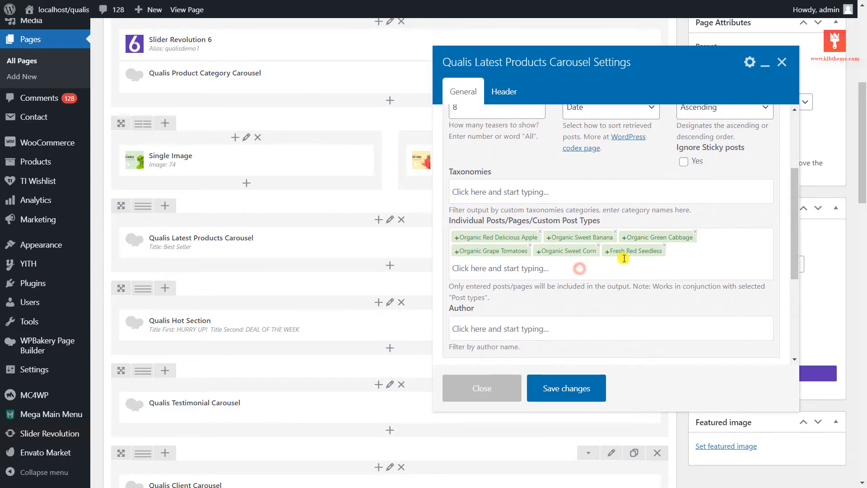
pyautogui.scroll(-9, 601, 268)
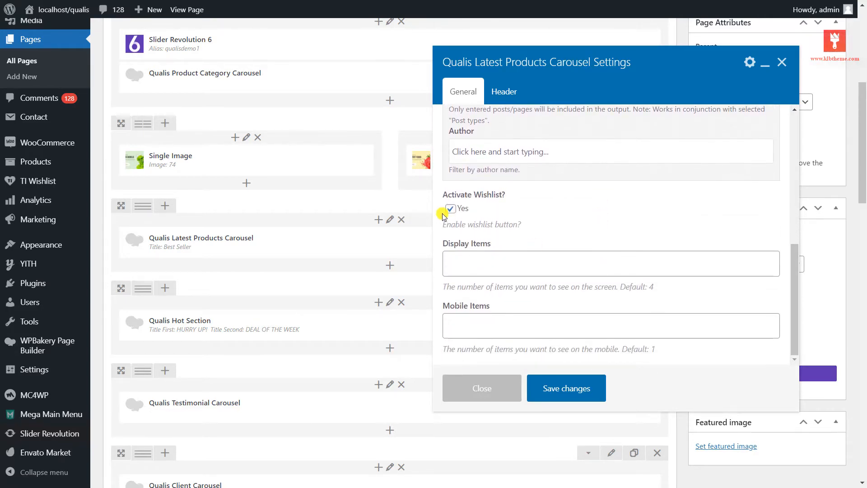
# Review the title and subtitle in the Latest Products Carousel's header settings and save the element.
pyautogui.click(499, 100)
pyautogui.scroll(2, 513, 229)
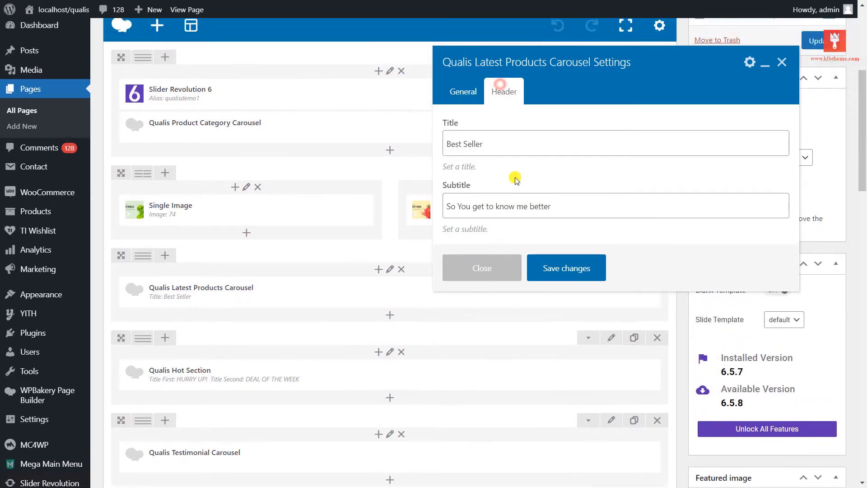
pyautogui.click(501, 145)
pyautogui.click(557, 212)
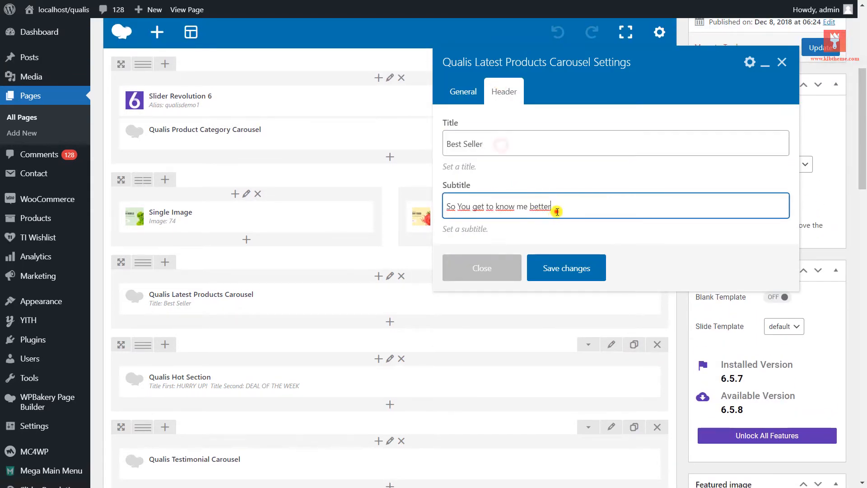
pyautogui.click(551, 263)
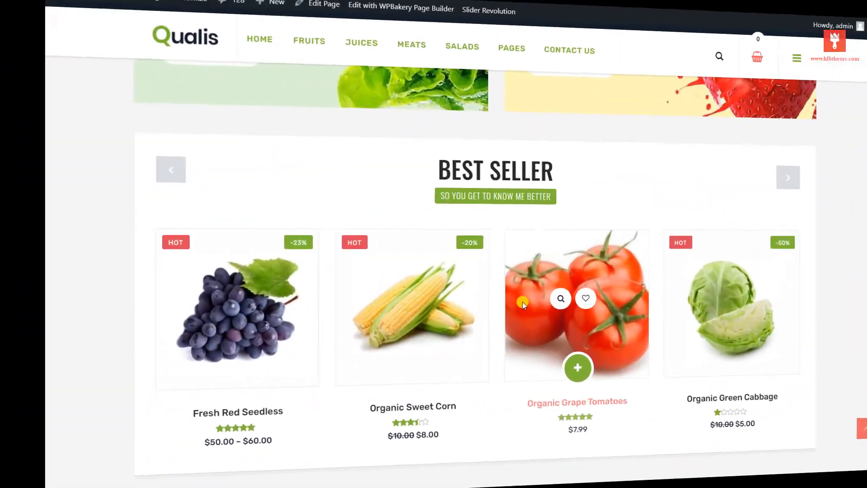
# Look over the Best Seller and Deal of the Week sections on the live home page.
pyautogui.scroll(-6, 453, 299)
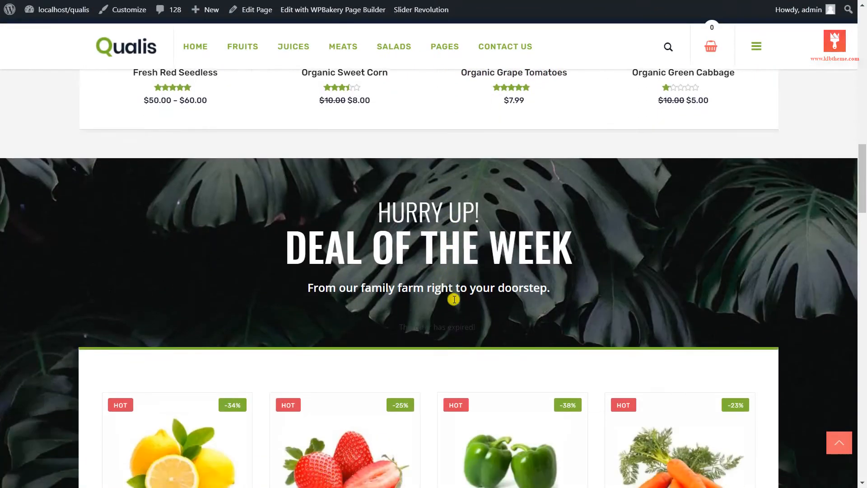
pyautogui.scroll(-4, 454, 299)
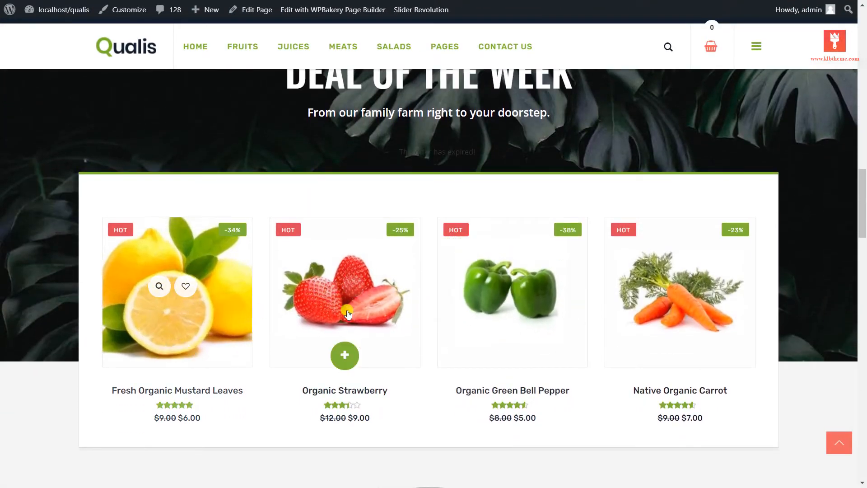
pyautogui.scroll(1, 668, 298)
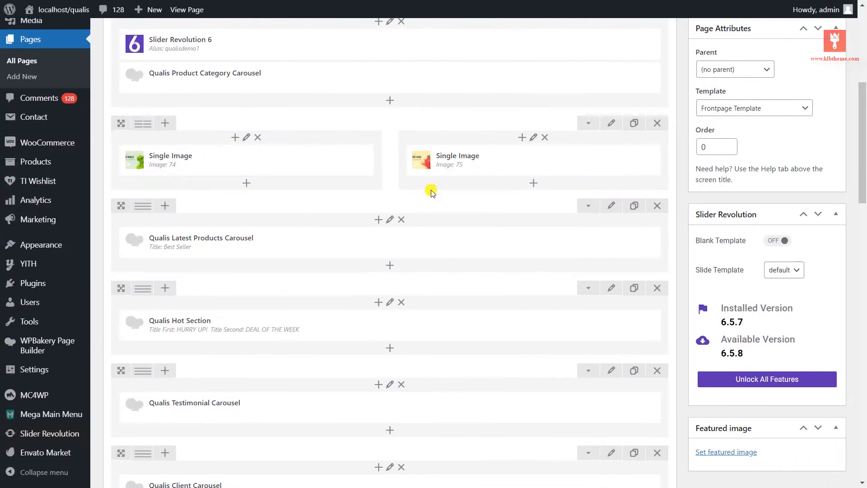
# Open the Qualis Hot Section settings and review its product query fields, wishlist and on-sale options.
pyautogui.moveTo(445, 241)
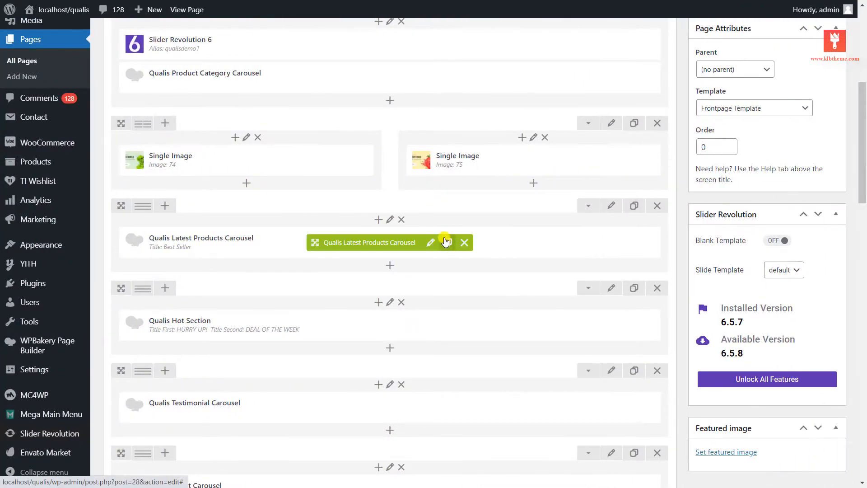
pyautogui.scroll(-3, 445, 241)
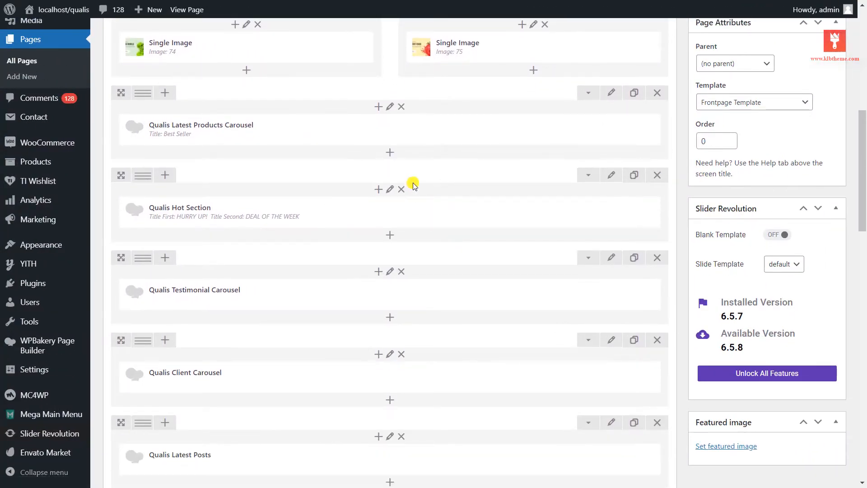
pyautogui.click(412, 213)
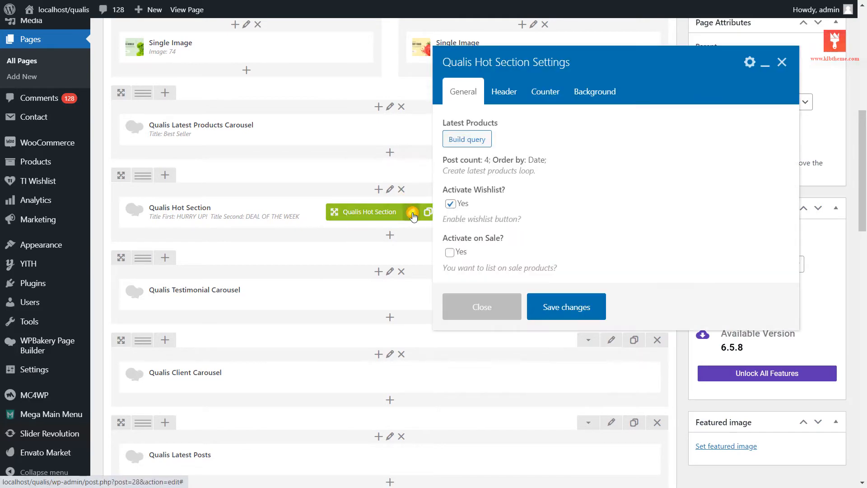
pyautogui.scroll(-1, 446, 207)
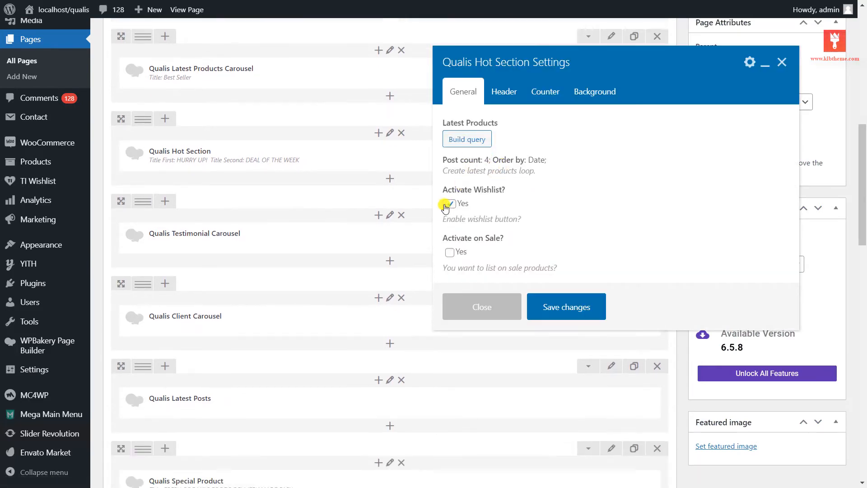
pyautogui.click(476, 141)
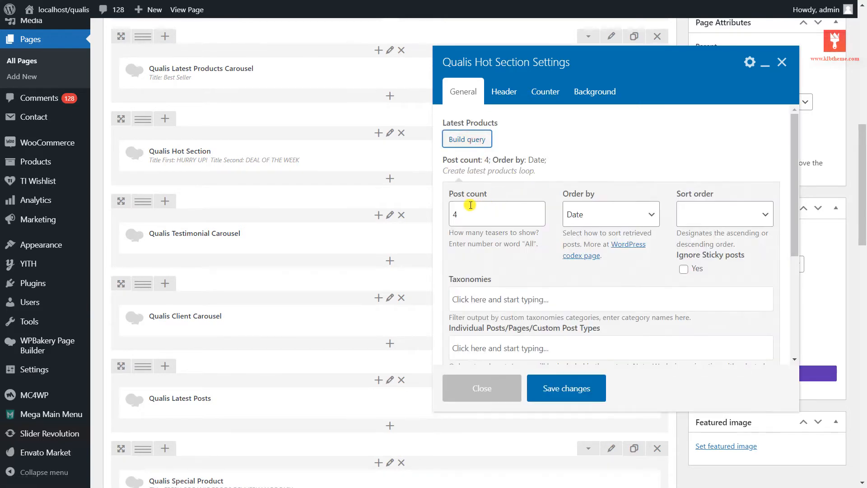
pyautogui.click(470, 205)
pyautogui.scroll(-3, 548, 225)
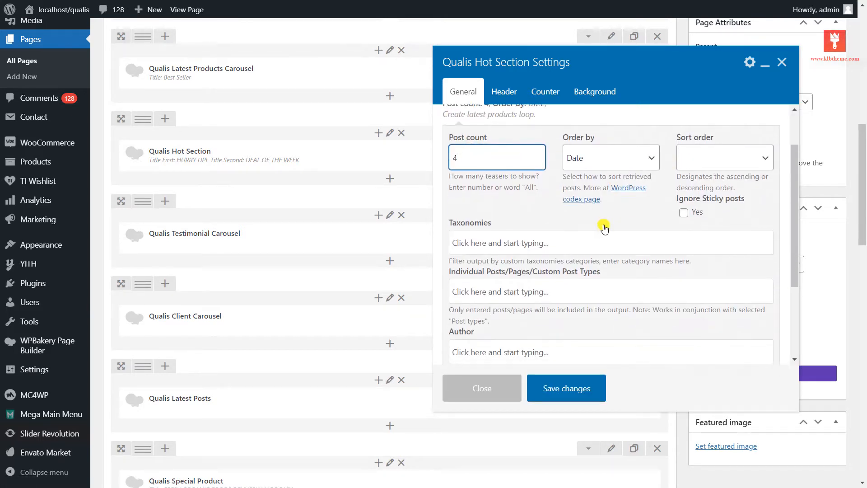
pyautogui.click(495, 186)
pyautogui.scroll(-1, 494, 183)
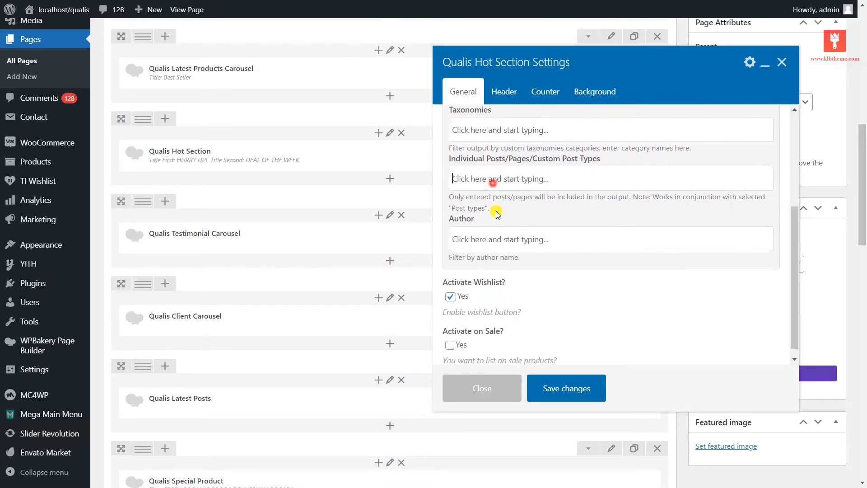
pyautogui.scroll(-1, 472, 354)
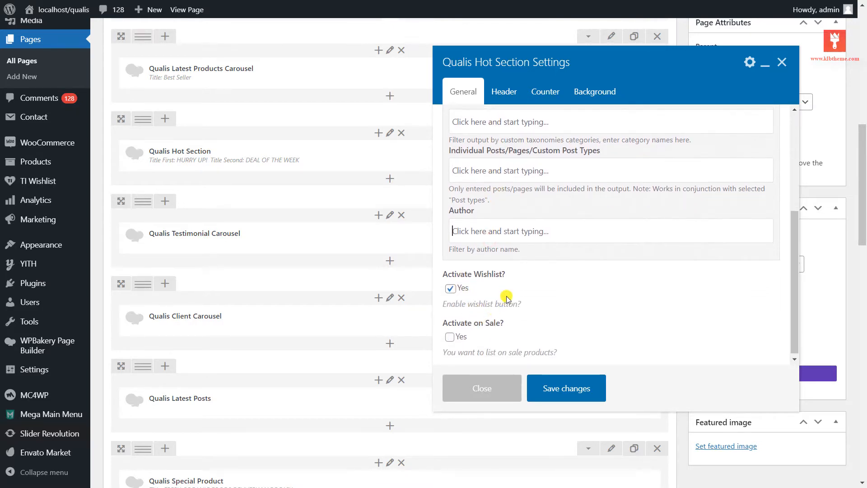
pyautogui.scroll(4, 475, 331)
# Review the first title, second title and subtitle in the Hot Section's header settings.
pyautogui.click(504, 92)
pyautogui.click(490, 143)
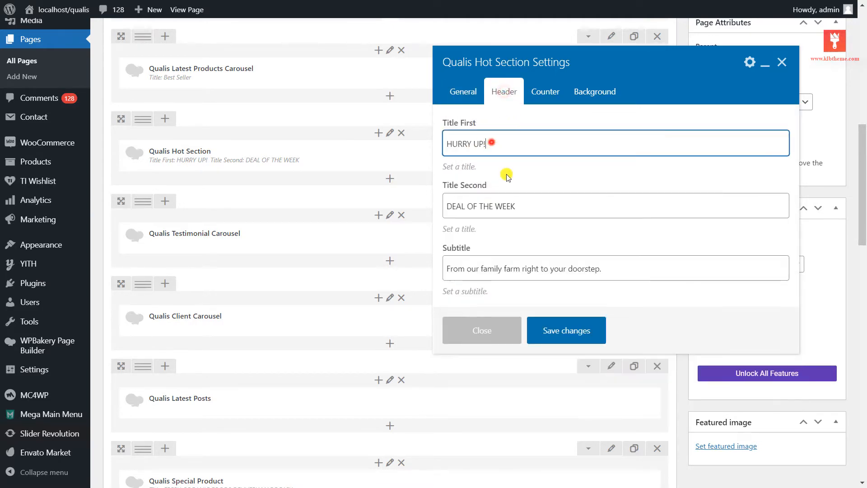
pyautogui.click(531, 210)
pyautogui.click(604, 266)
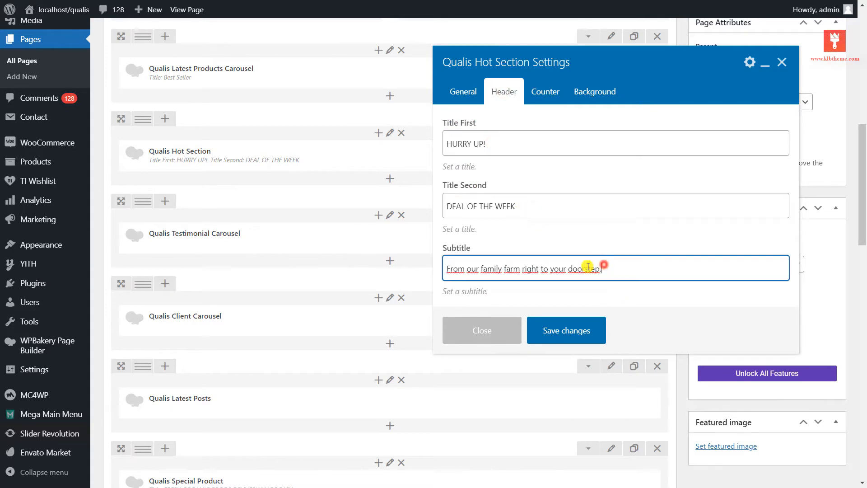
# Review the Hot Section's countdown end date and time-unit translation fields, and save the element's settings.
pyautogui.click(548, 93)
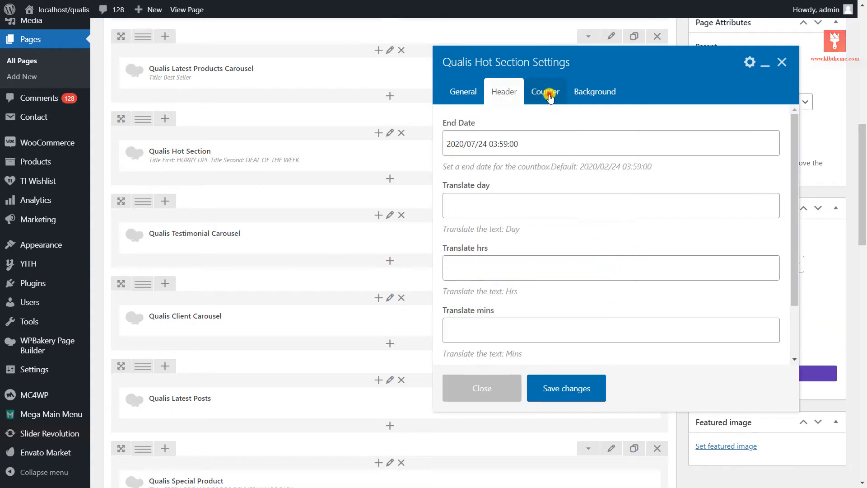
pyautogui.click(526, 142)
pyautogui.scroll(-2, 532, 157)
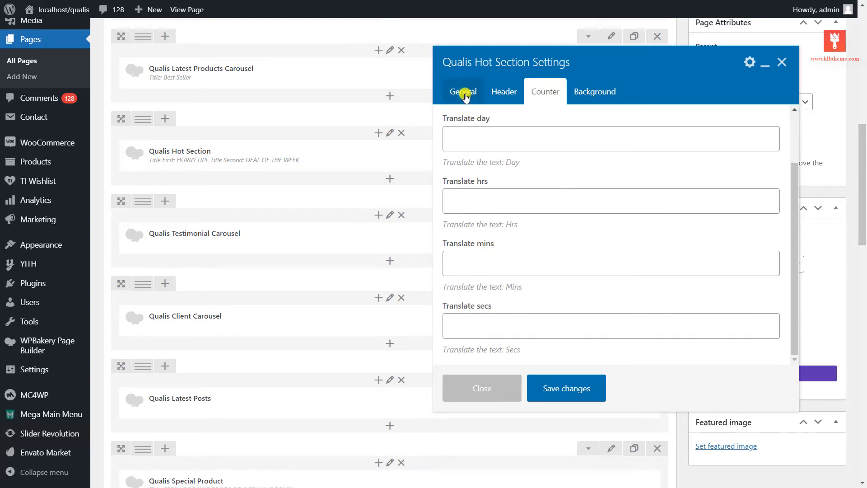
pyautogui.click(575, 391)
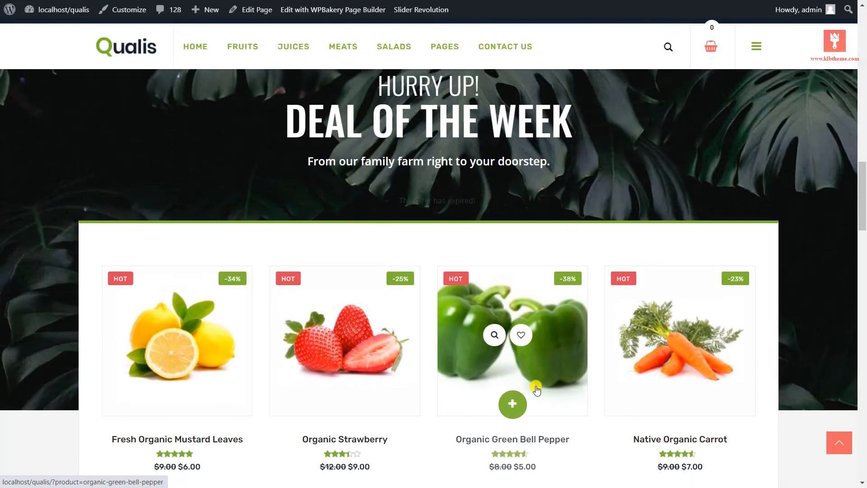
# View the testimonial section on the live home page and advance its carousel.
pyautogui.scroll(-8, 535, 387)
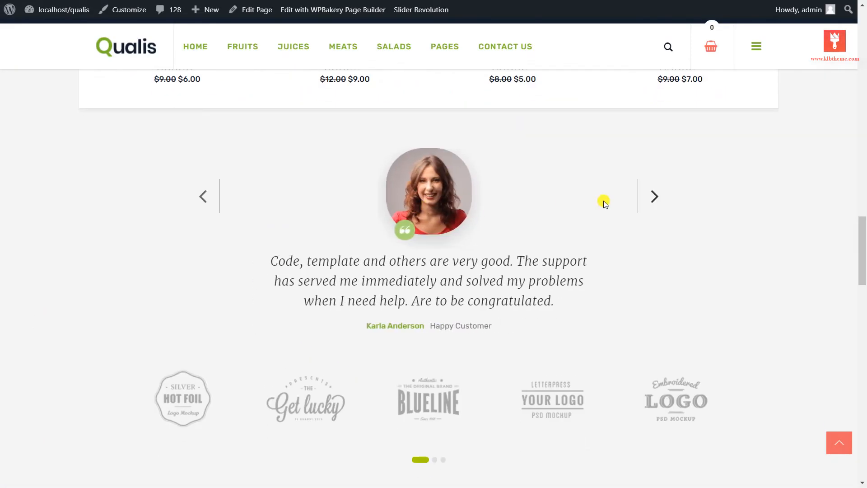
pyautogui.click(647, 204)
pyautogui.click(649, 205)
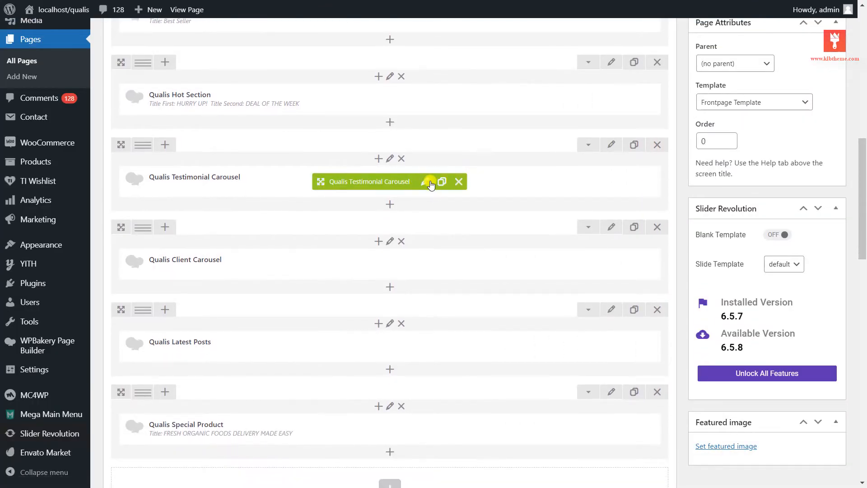
# Open the Qualis Testimonial Carousel settings and review the first testimonial's image, name, info and comment.
pyautogui.click(426, 180)
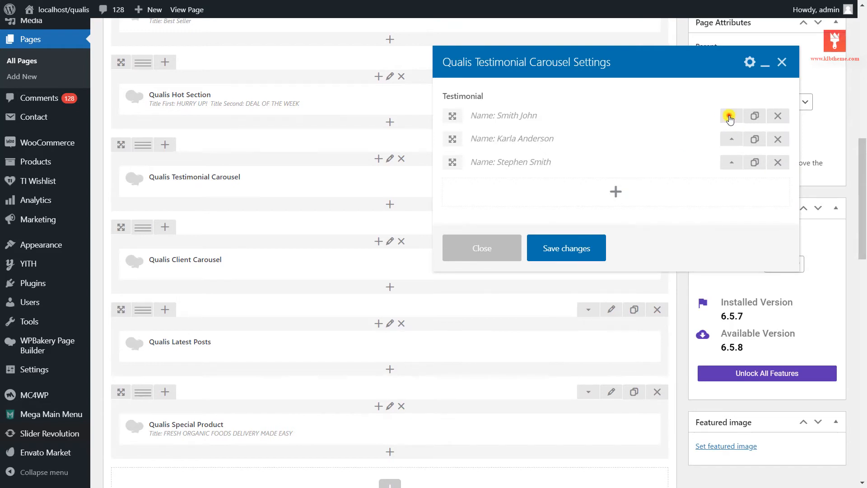
pyautogui.click(729, 117)
pyautogui.scroll(-3, 490, 185)
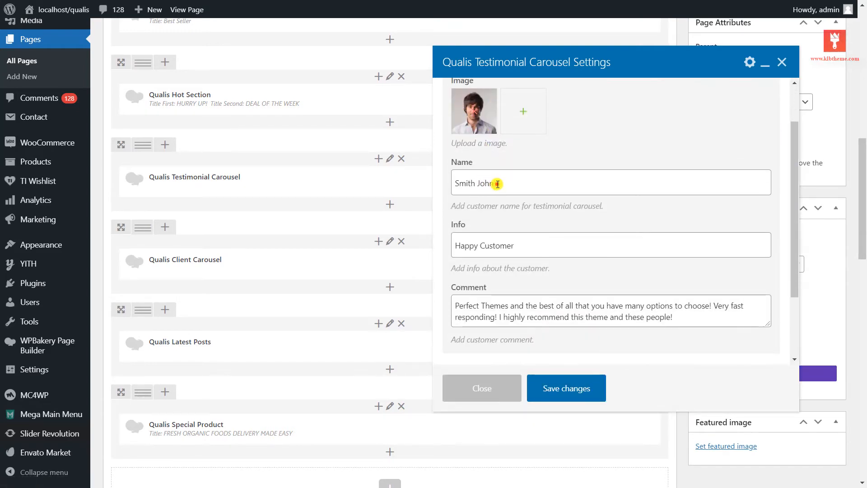
pyautogui.click(518, 191)
pyautogui.scroll(-1, 641, 212)
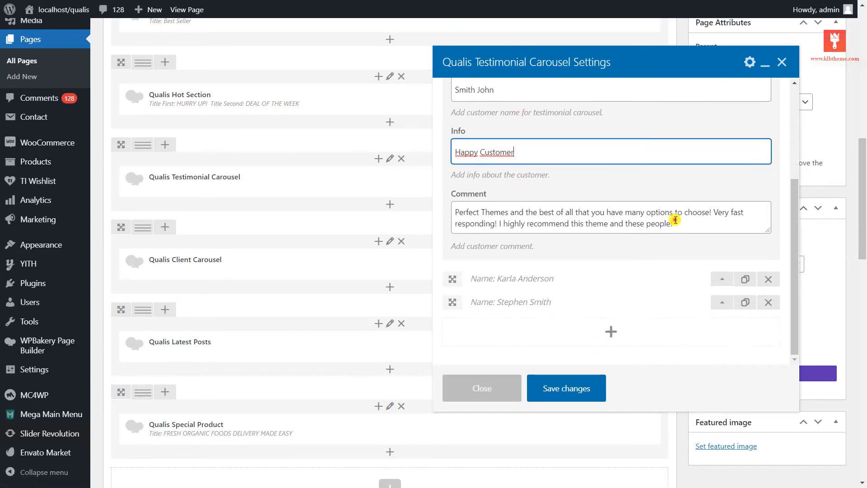
# Expand the second testimonial, review its image, name, info and comment, and save the Testimonial Carousel settings.
pyautogui.click(723, 278)
pyautogui.scroll(2, 588, 165)
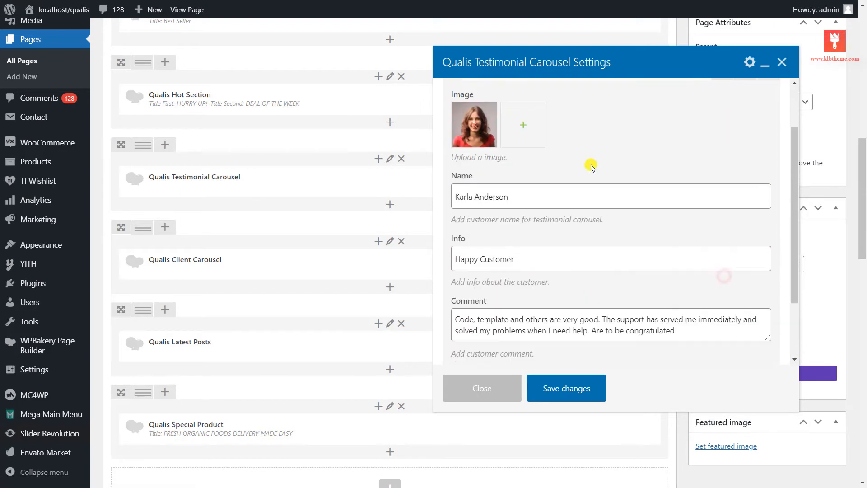
pyautogui.scroll(1, 592, 167)
pyautogui.scroll(-3, 479, 188)
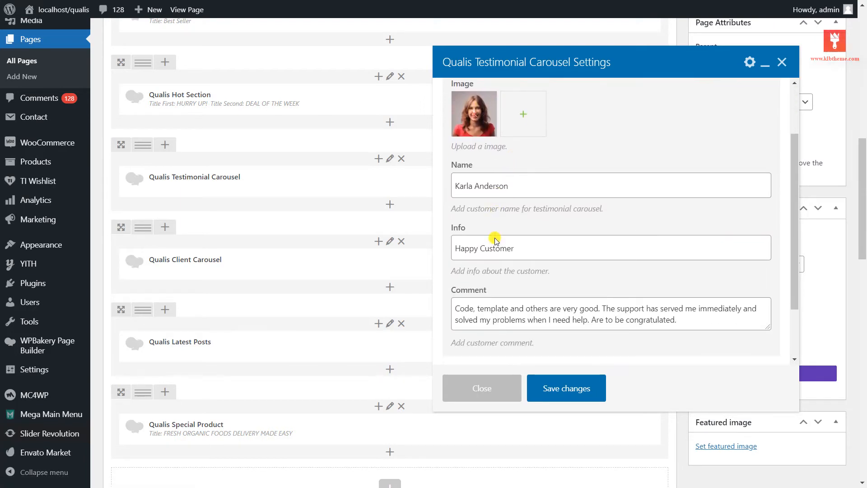
pyautogui.click(554, 390)
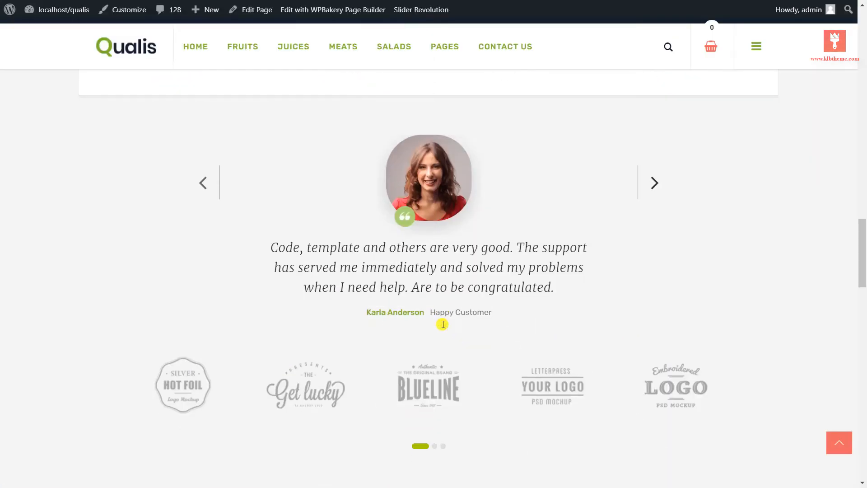
# Open the Qualis Client Carousel settings and expand the first client to review its image and URL.
pyautogui.scroll(-3, 305, 234)
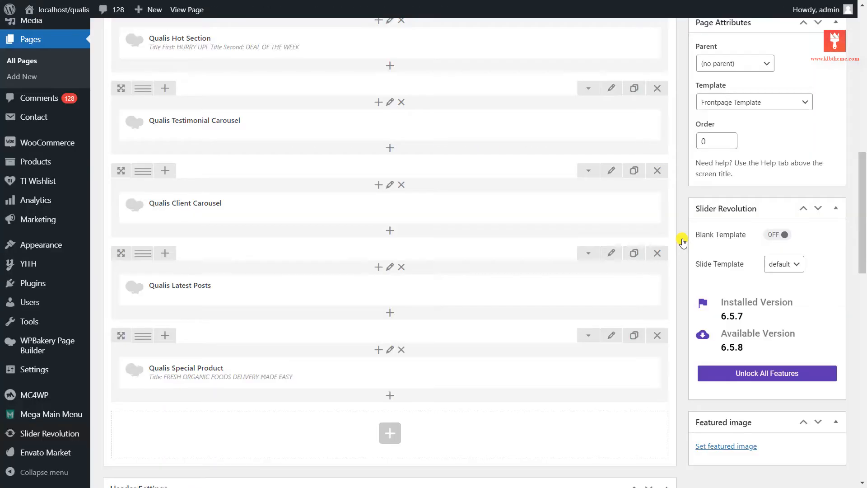
pyautogui.moveTo(422, 215)
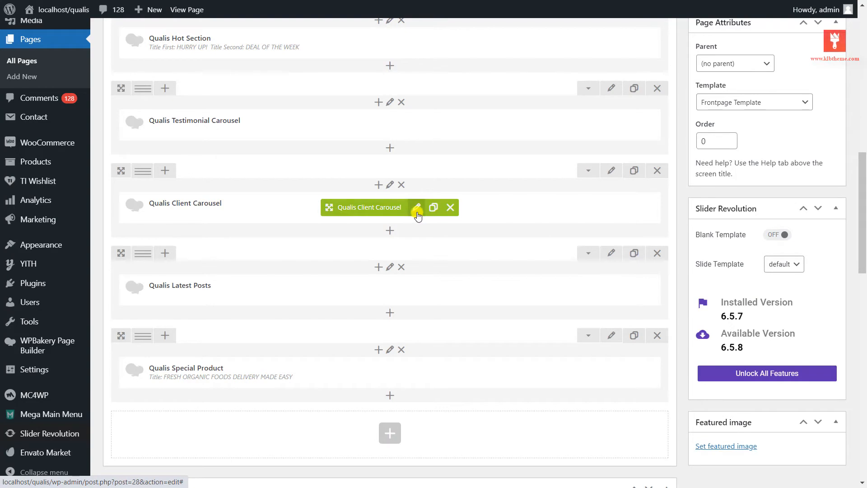
pyautogui.click(417, 212)
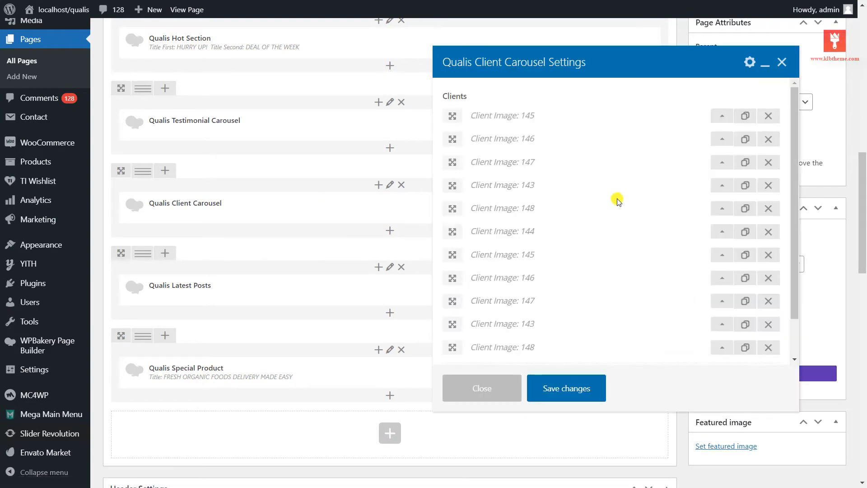
pyautogui.scroll(1, 618, 201)
pyautogui.click(723, 113)
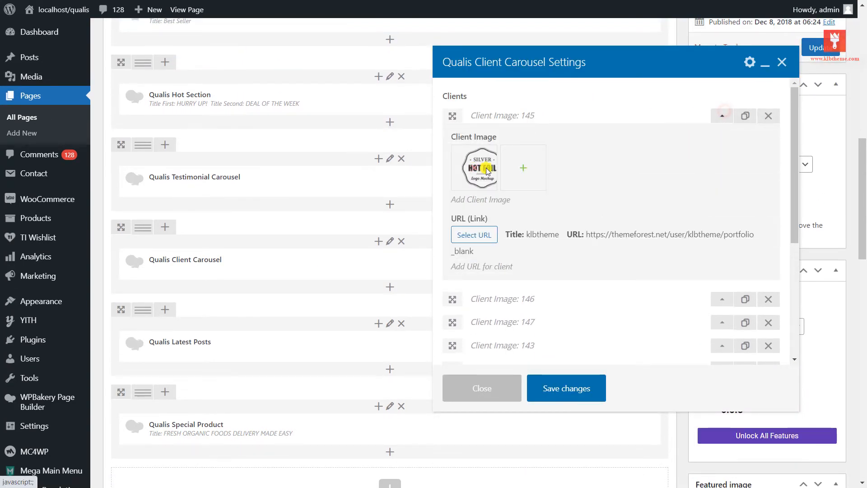
# Review the first client's link URL, link text and new-tab option, set the link, and save the Client Carousel settings.
pyautogui.click(488, 234)
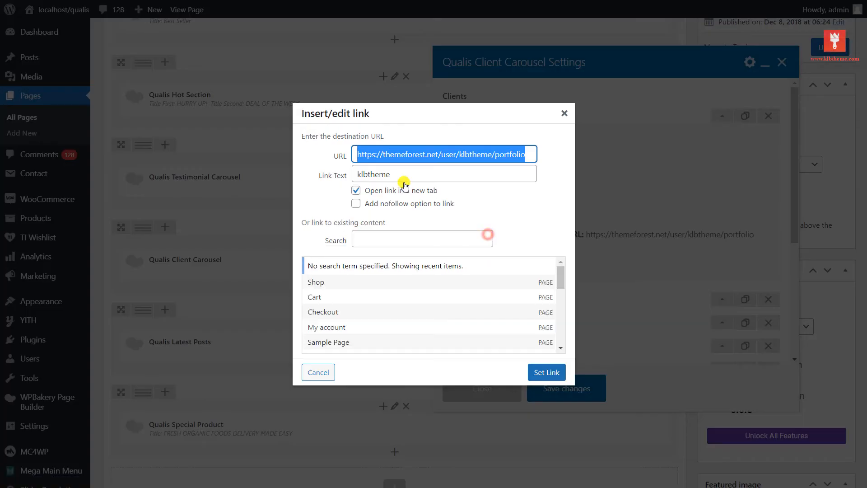
pyautogui.click(391, 174)
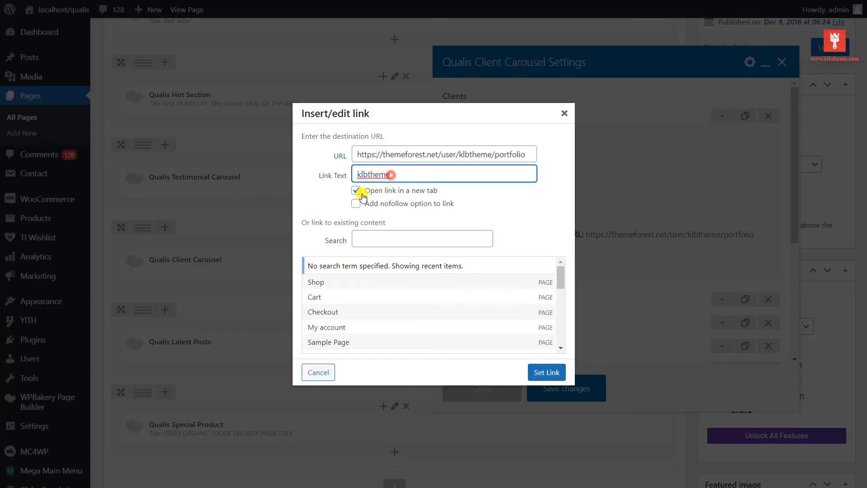
pyautogui.click(544, 375)
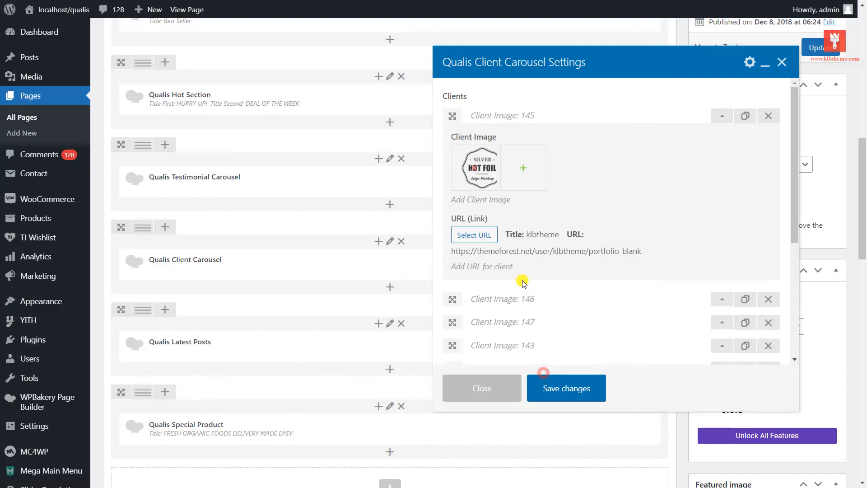
pyautogui.scroll(-3, 523, 283)
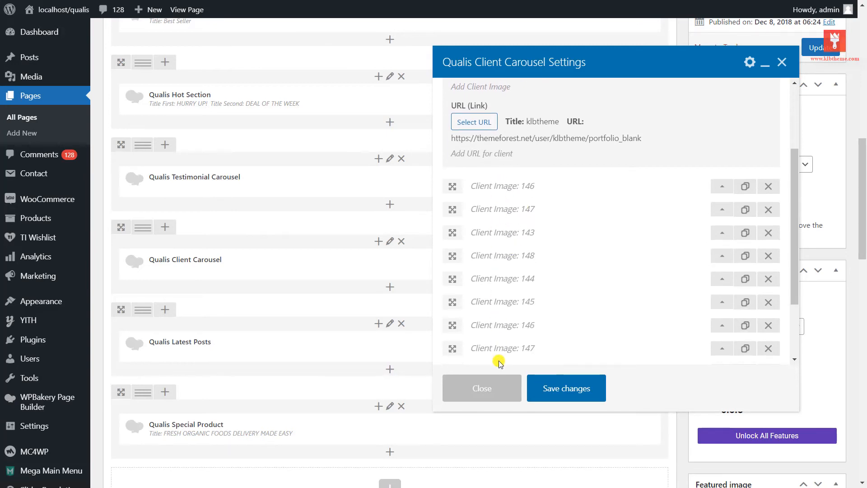
pyautogui.click(562, 389)
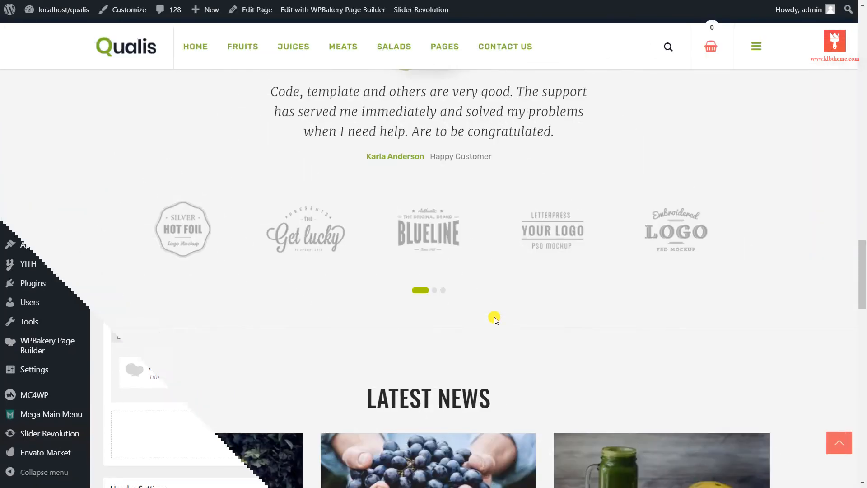
# View the Latest News section on the live home page, and open the Qualis Latest Posts settings.
pyautogui.scroll(-3, 495, 319)
pyautogui.scroll(-2, 494, 316)
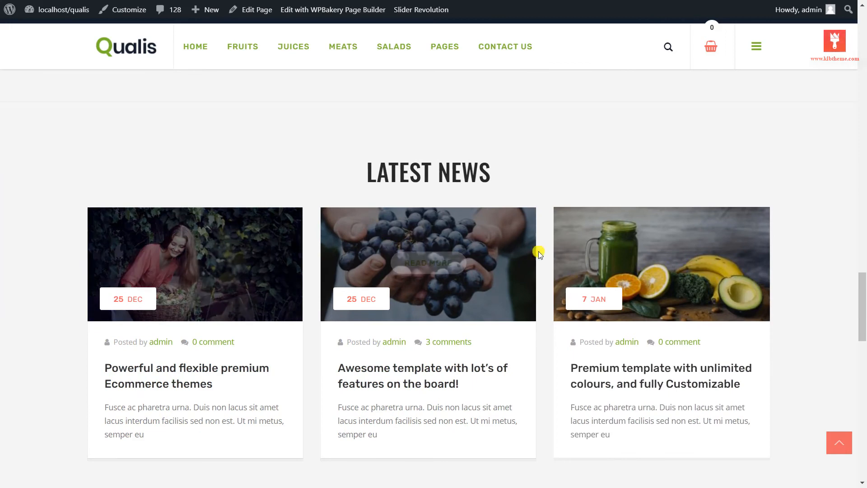
pyautogui.scroll(-2, 569, 254)
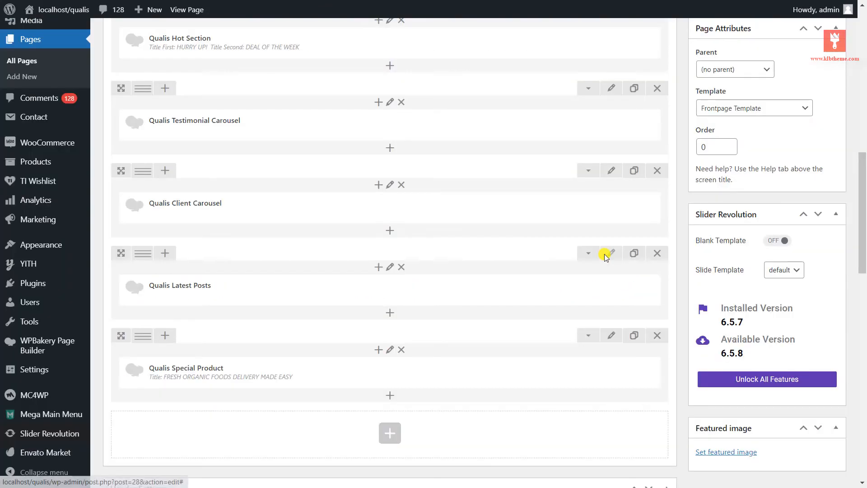
pyautogui.moveTo(383, 221)
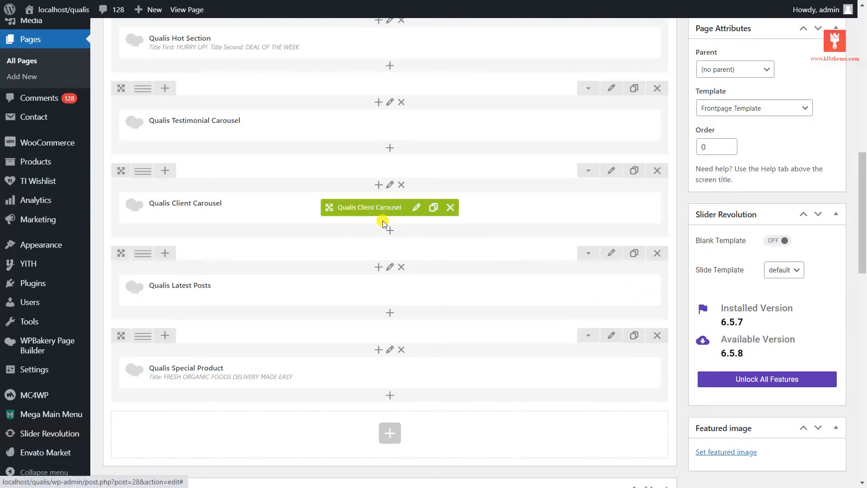
pyautogui.click(411, 233)
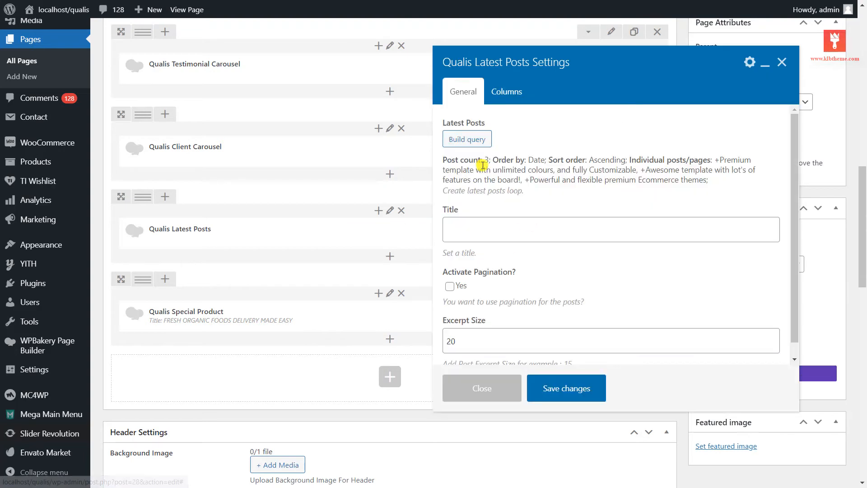
# Expand the Latest Posts query and review its post count, ordering, categories and individual posts fields.
pyautogui.click(475, 139)
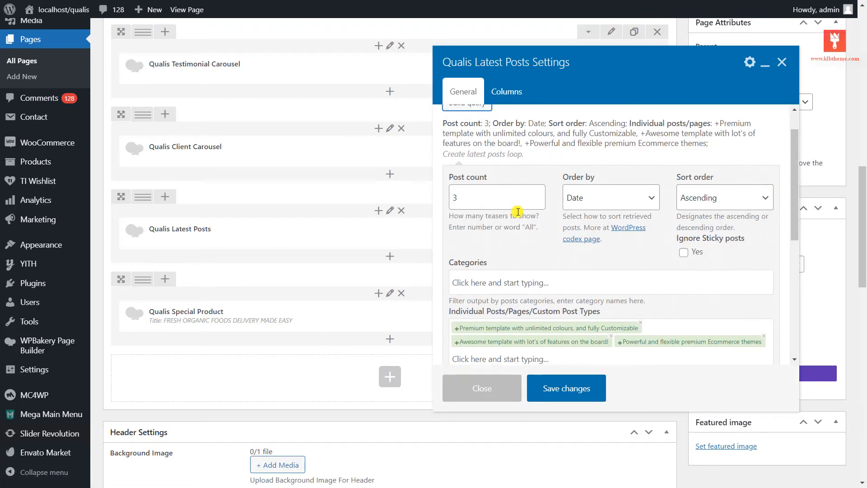
pyautogui.scroll(-1, 519, 218)
pyautogui.click(475, 178)
pyautogui.scroll(-3, 610, 225)
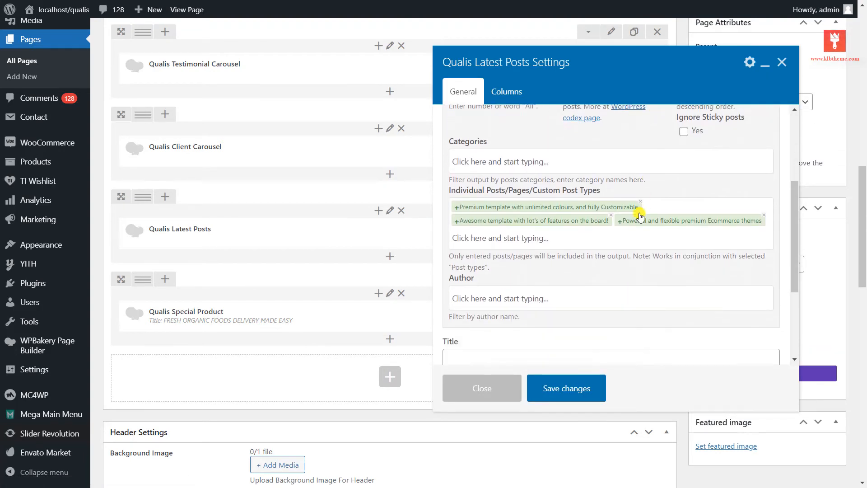
pyautogui.click(545, 226)
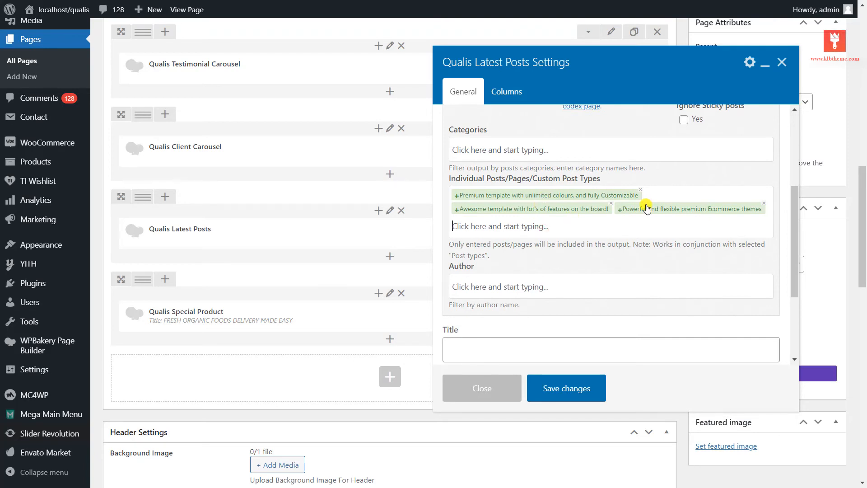
# Review the title, pagination and excerpt size fields, and save the Latest Posts settings.
pyautogui.scroll(-5, 563, 218)
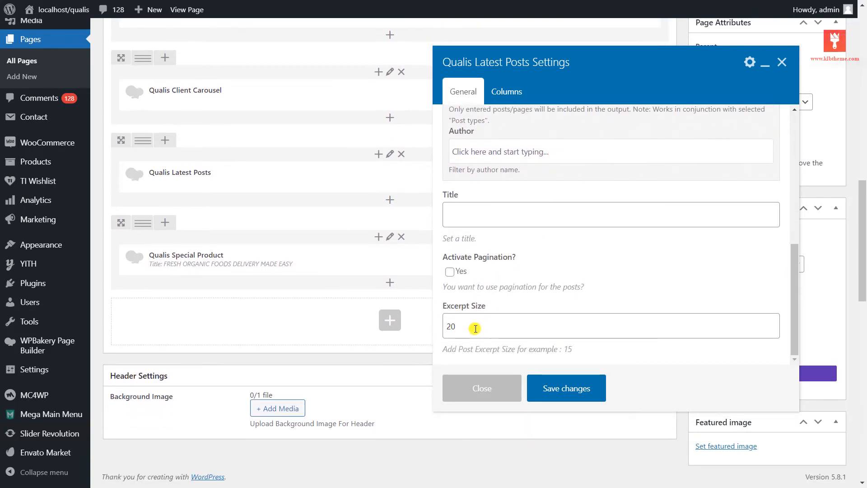
pyautogui.click(475, 328)
pyautogui.click(554, 391)
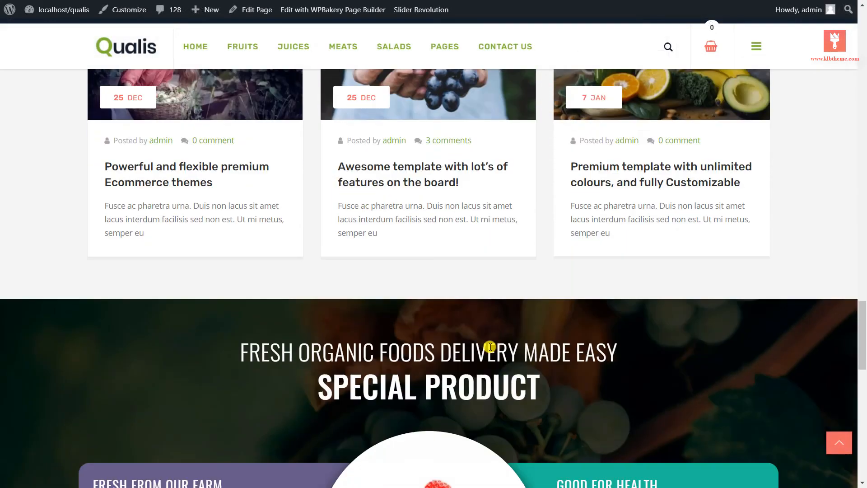
# Open the Qualis Special Product settings and review the product query's post count, taxonomies and individual posts fields.
pyautogui.scroll(-5, 490, 347)
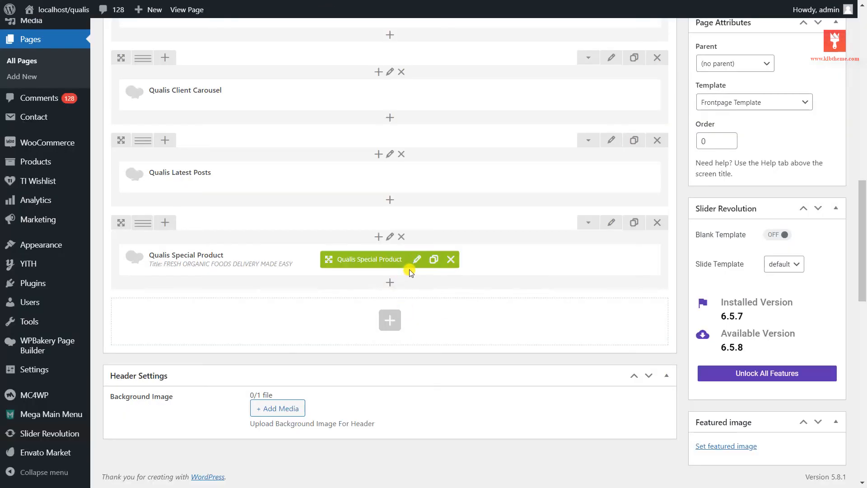
pyautogui.click(418, 259)
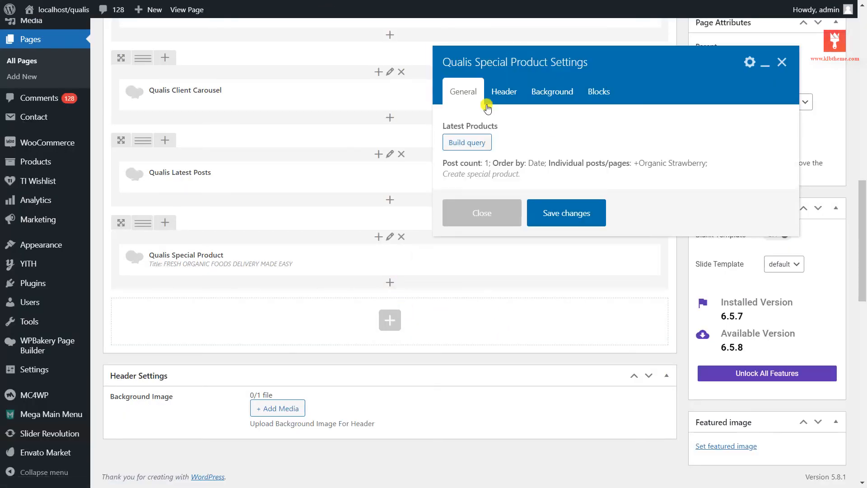
pyautogui.click(481, 142)
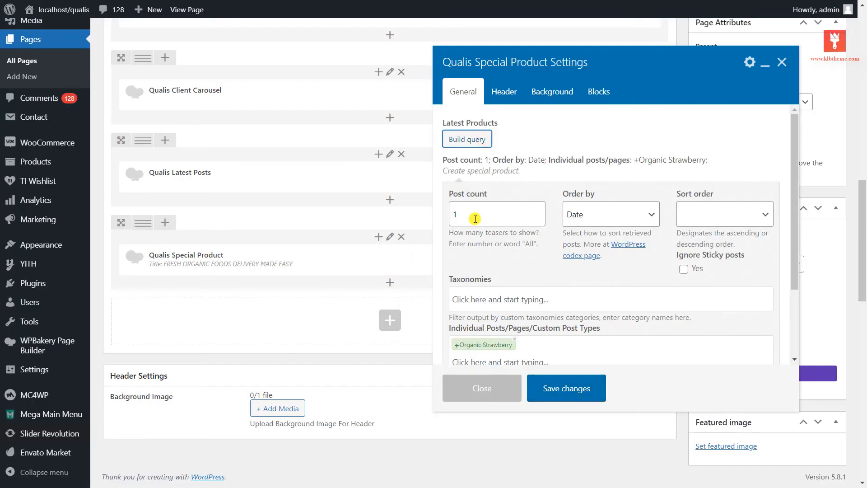
pyautogui.click(475, 218)
pyautogui.scroll(-2, 695, 221)
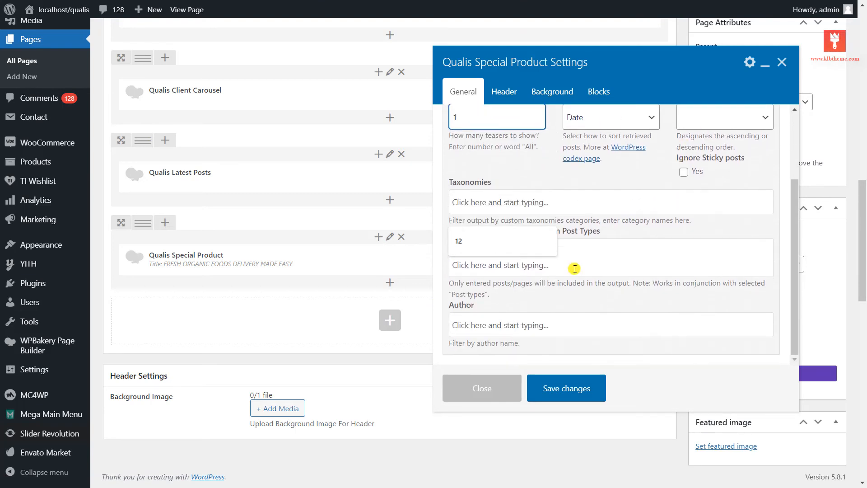
pyautogui.click(573, 266)
pyautogui.scroll(-1, 527, 250)
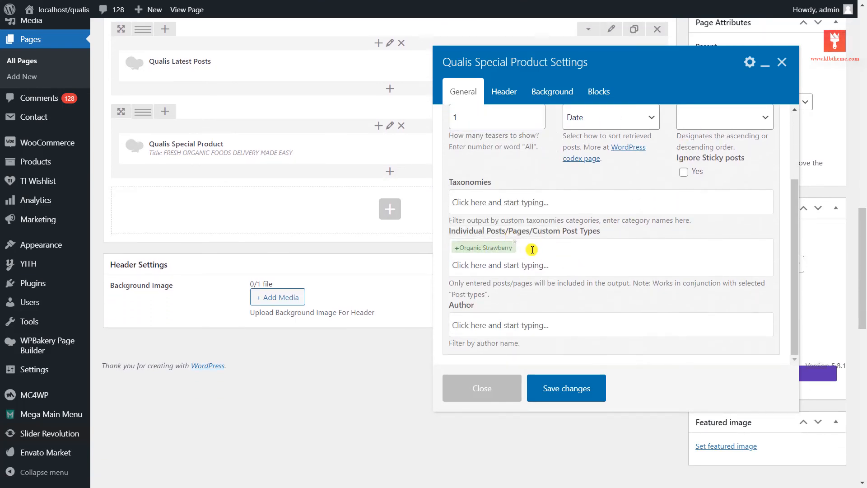
# Review the Special Product element's header title and subtitle, and its background image.
pyautogui.click(502, 91)
pyautogui.click(628, 141)
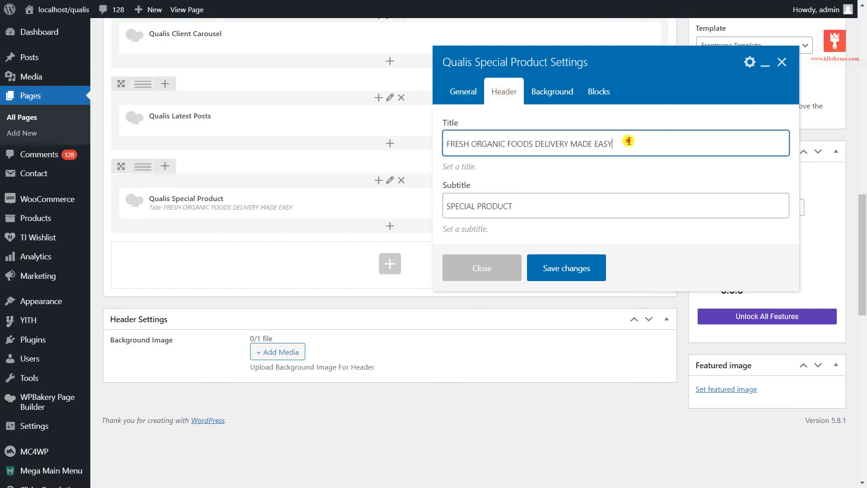
pyautogui.click(534, 204)
pyautogui.click(537, 95)
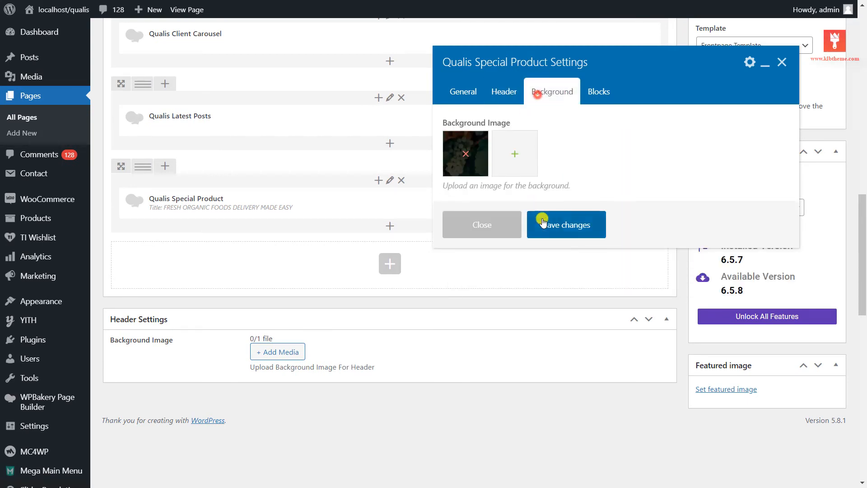
# Expand the FRESH FROM OUR FARM block of the Special Product element and review its title, content and background color.
pyautogui.click(599, 91)
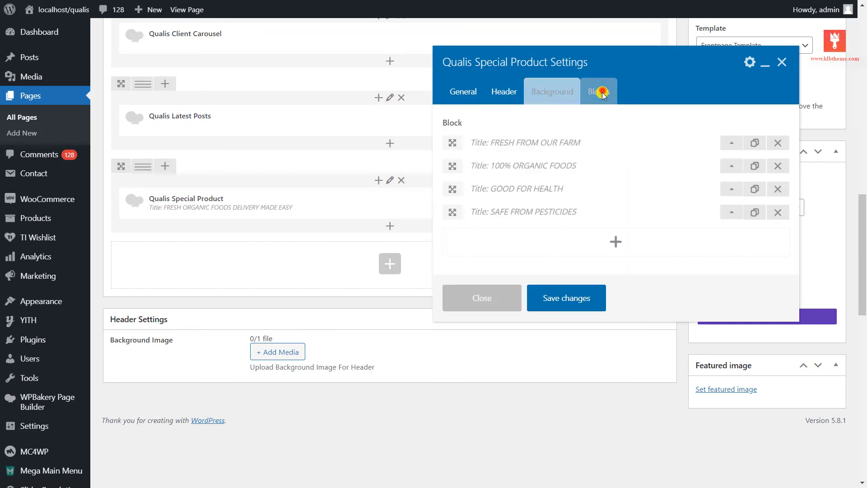
pyautogui.click(725, 143)
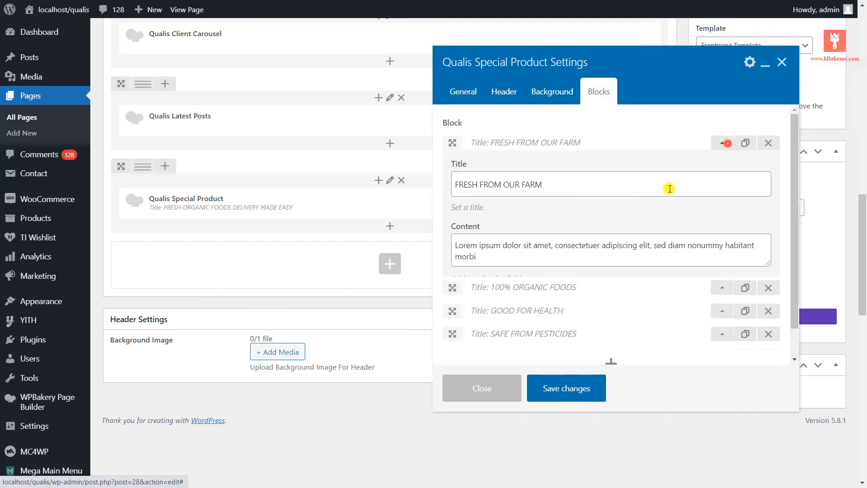
pyautogui.click(558, 183)
pyautogui.click(501, 257)
pyautogui.scroll(-1, 506, 263)
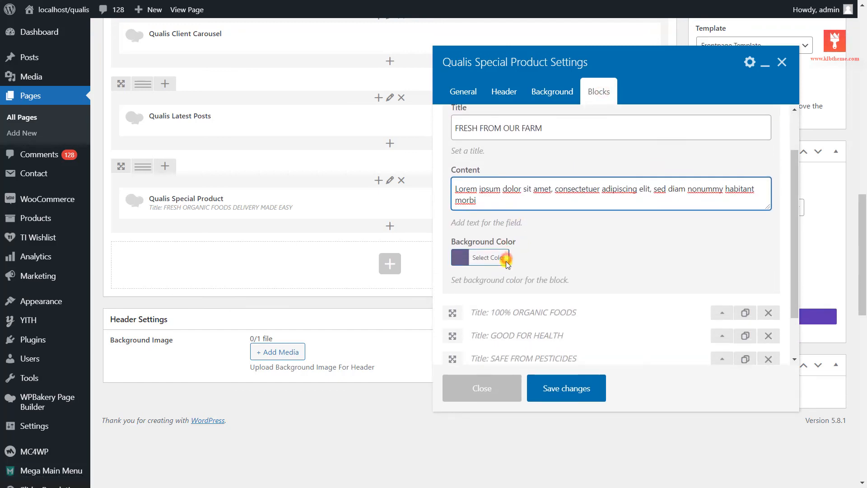
# Expand the 100% ORGANIC FOODS block, review its title, content and background color, and save the Special Product settings.
pyautogui.click(724, 313)
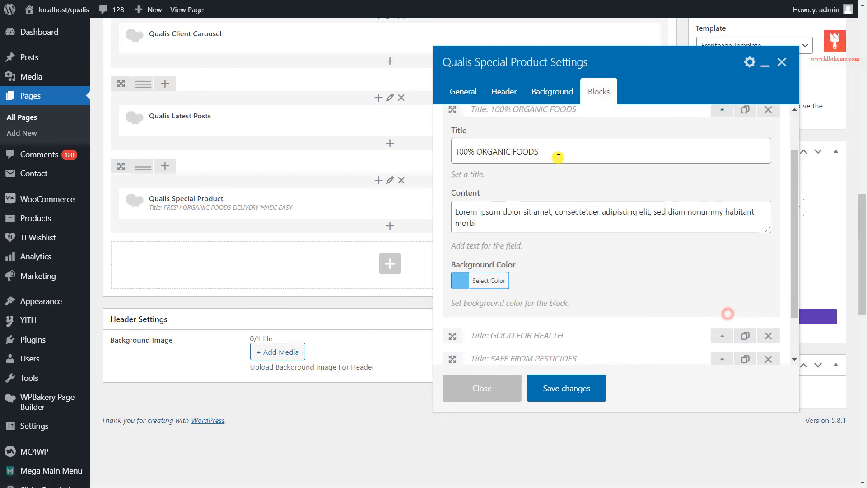
pyautogui.click(553, 149)
pyautogui.click(495, 223)
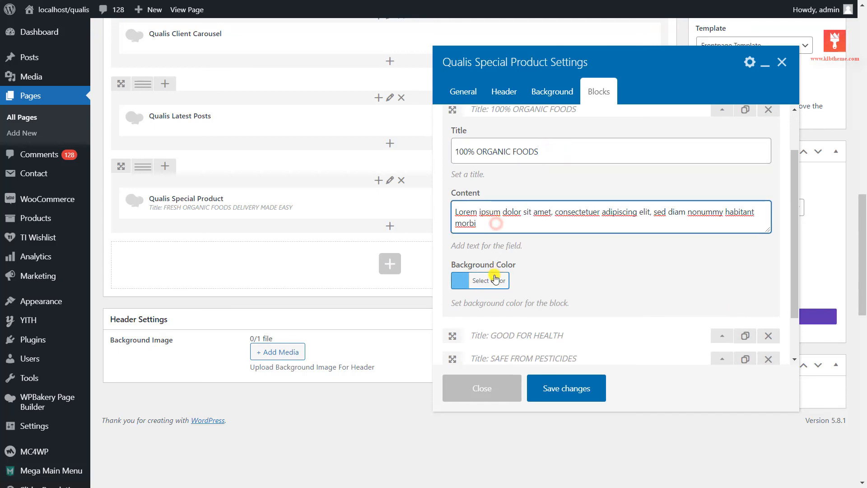
pyautogui.scroll(-1, 624, 284)
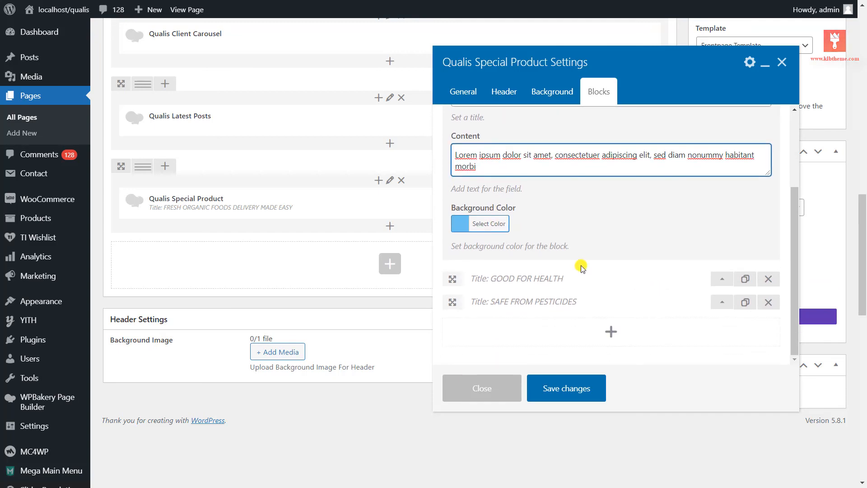
pyautogui.click(555, 385)
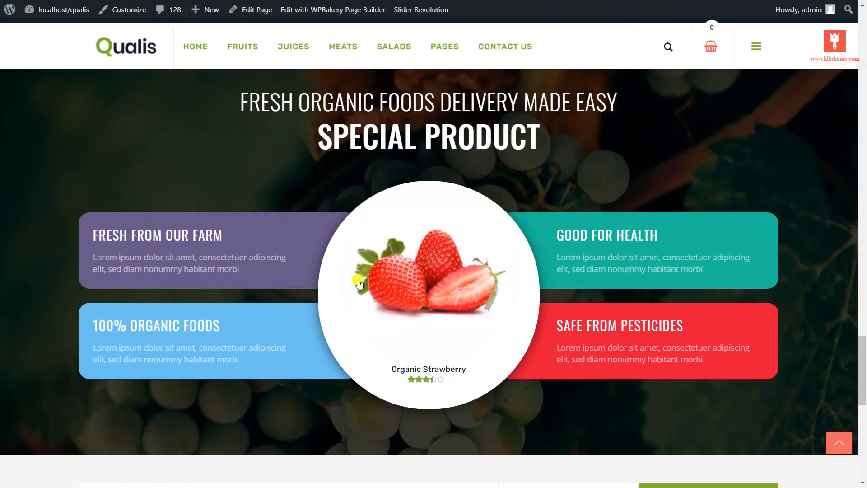